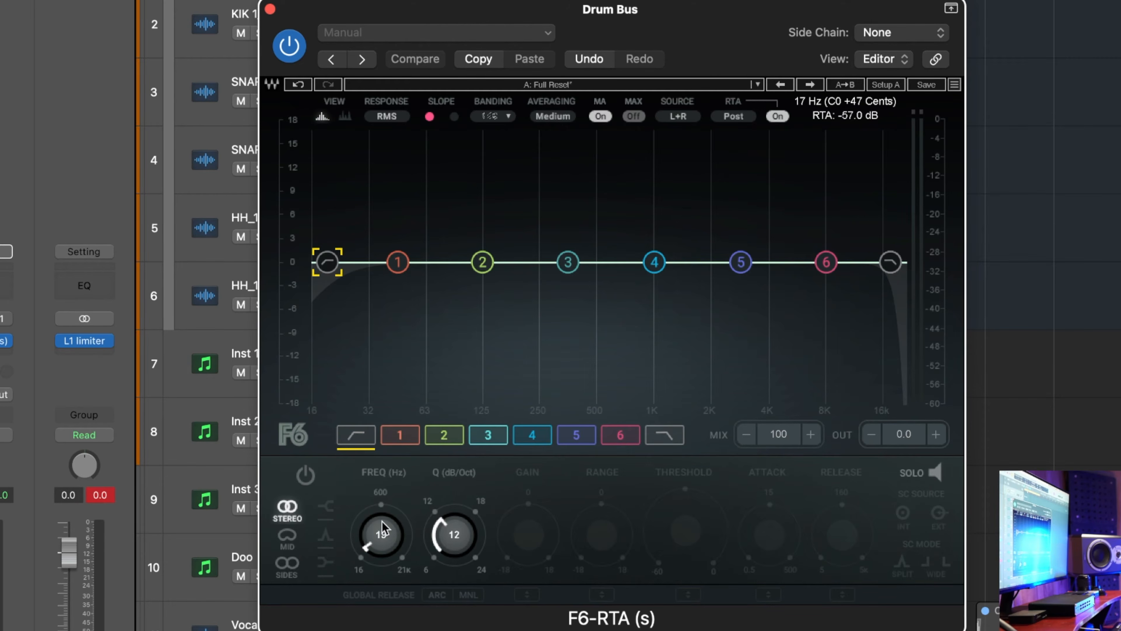
Set the Drum Bus F6 high-pass filter's slope to 24 dB/Oct and move its cutoff to about 33 Hz
drag(451, 472, 450, 424)
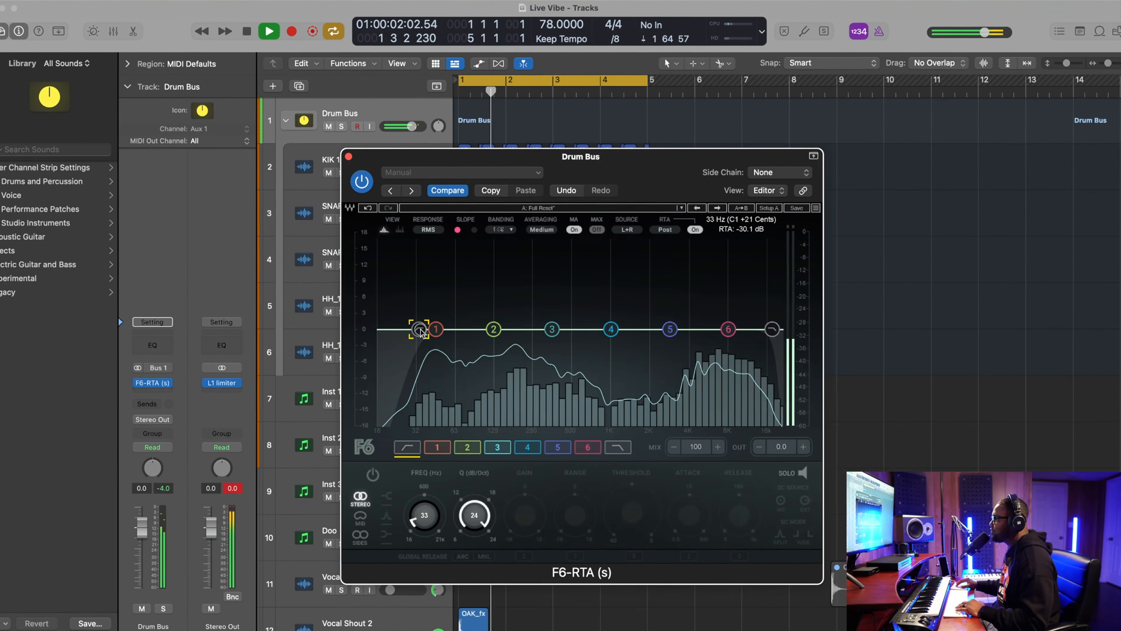
drag(410, 319, 386, 301)
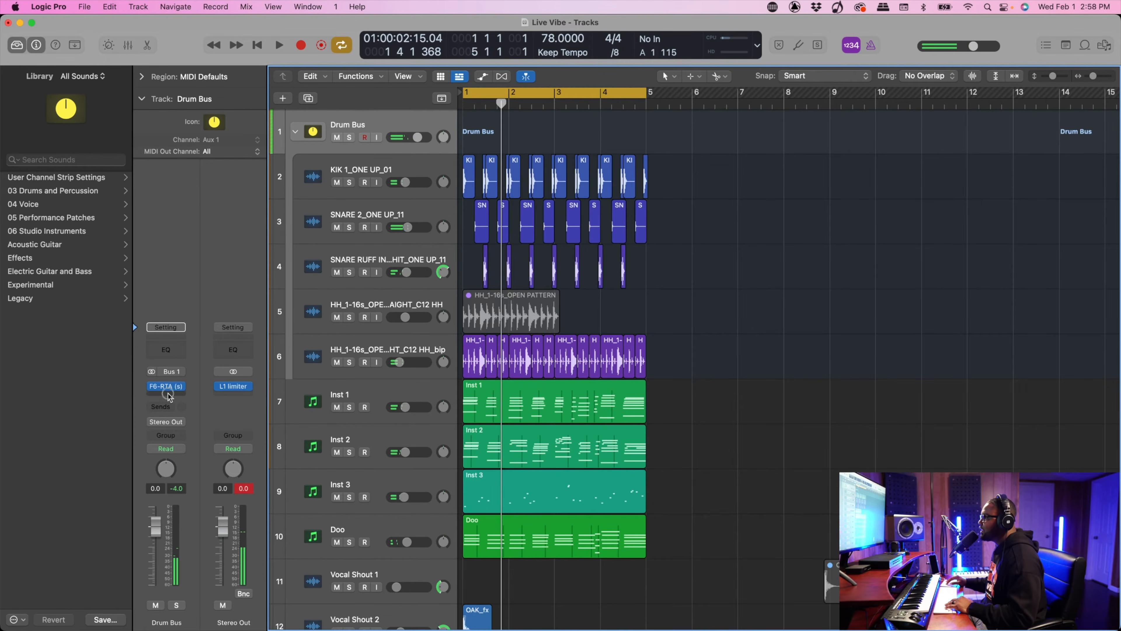
Add the Waves SSLComp (s) compressor in stereo after the F6-RTA on the Drum Bus
click(169, 394)
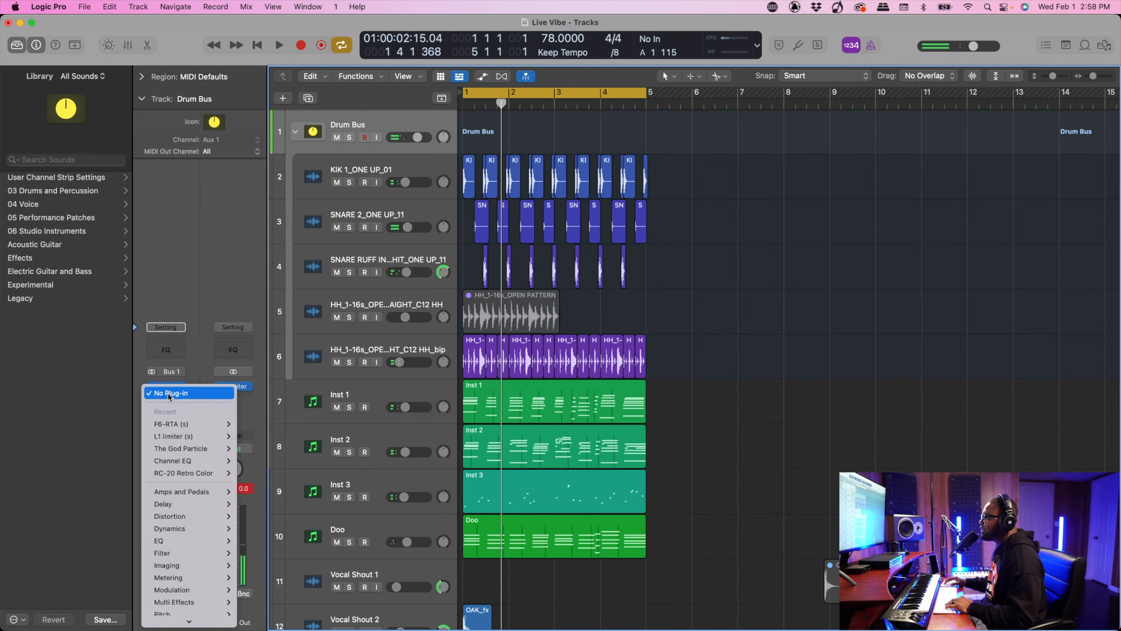
mouse_move(205, 622)
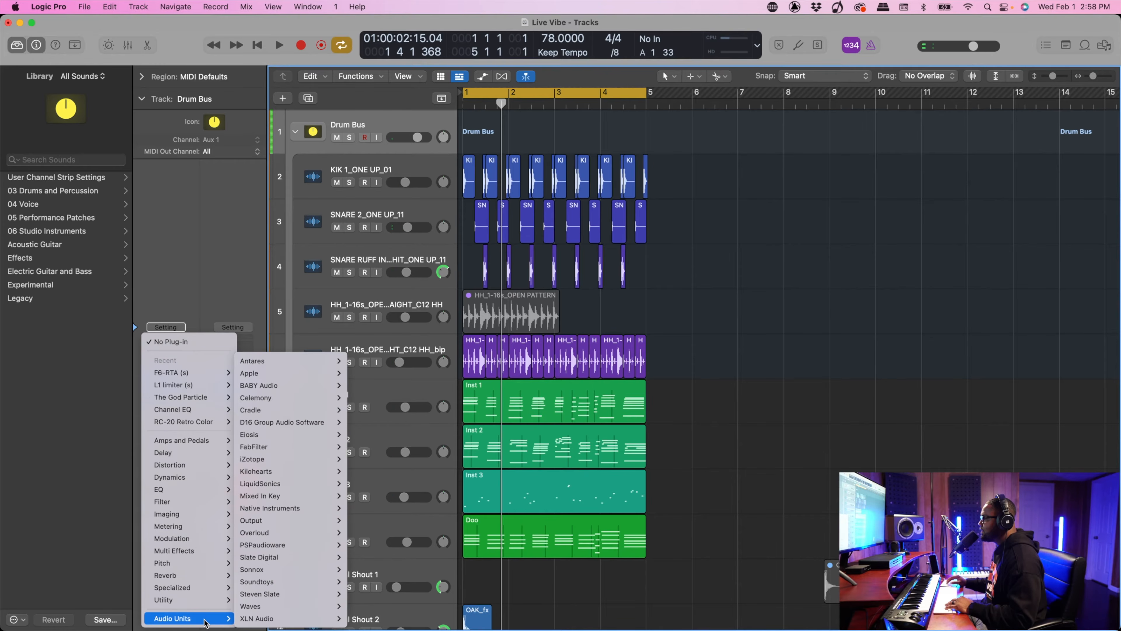
mouse_move(257, 614)
mouse_move(410, 395)
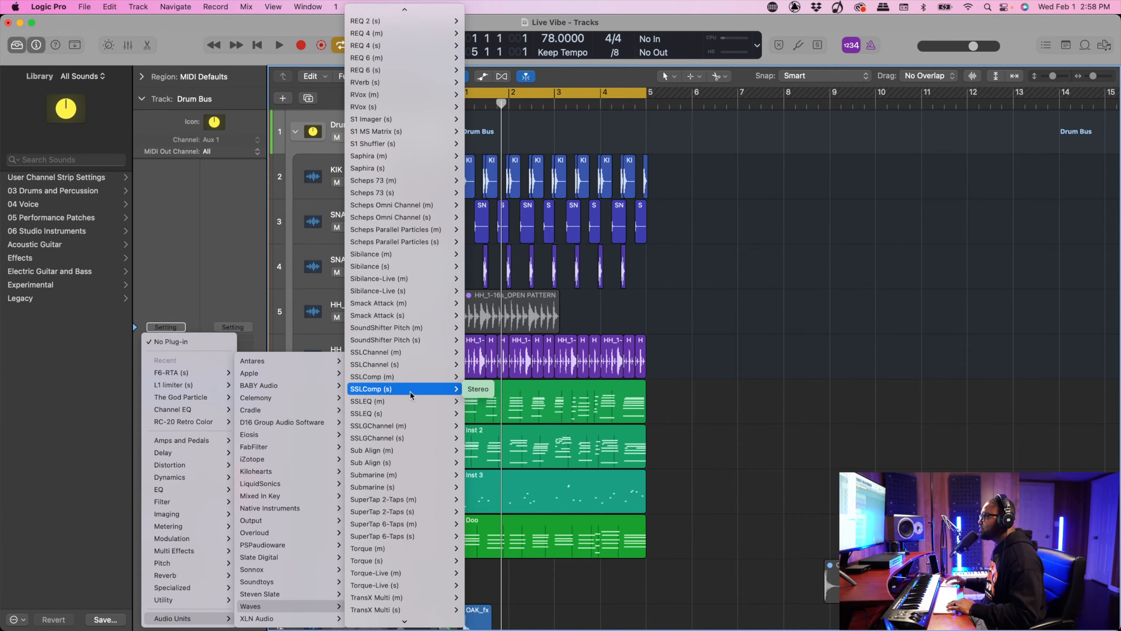
click(478, 389)
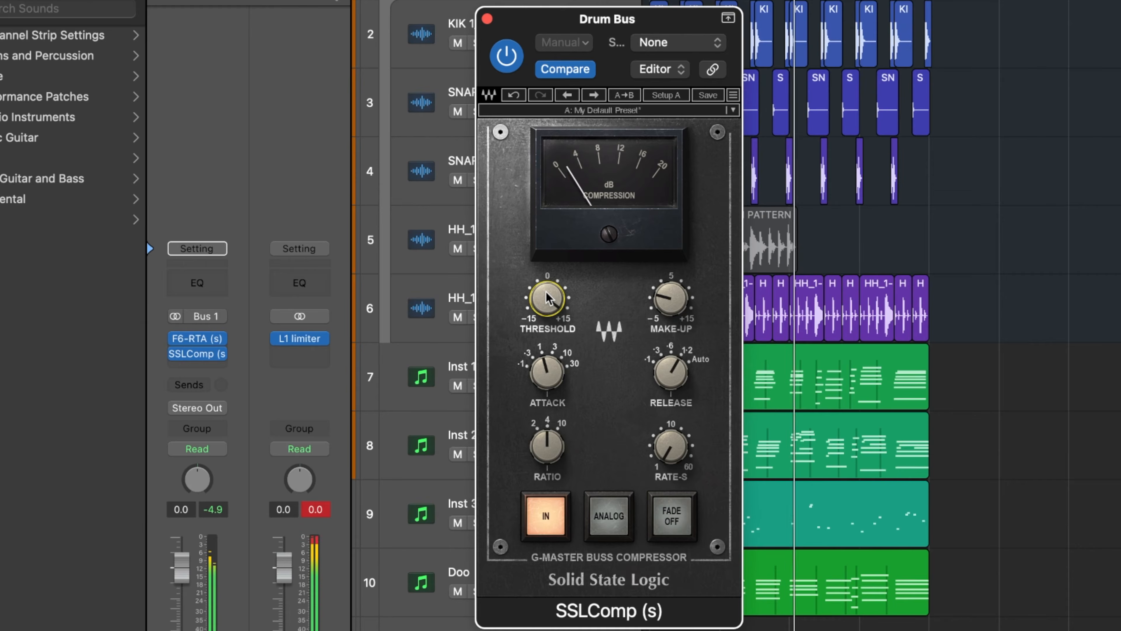
Raise the make-up gain slightly on the Drum Bus SSLComp and switch on its analog mode
drag(673, 290, 671, 266)
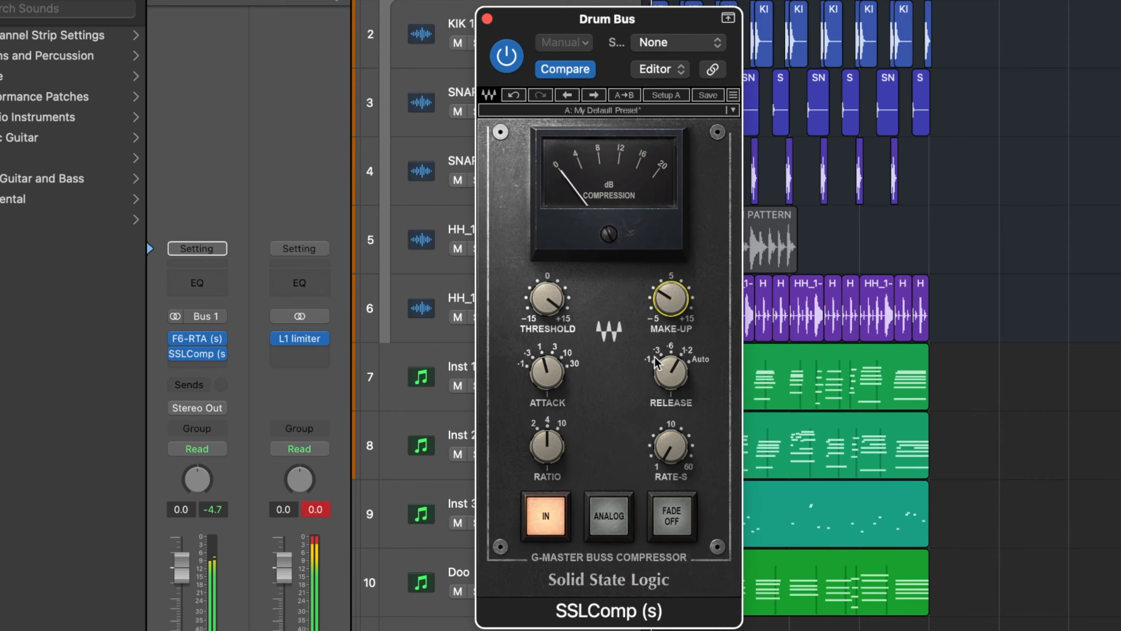
click(618, 502)
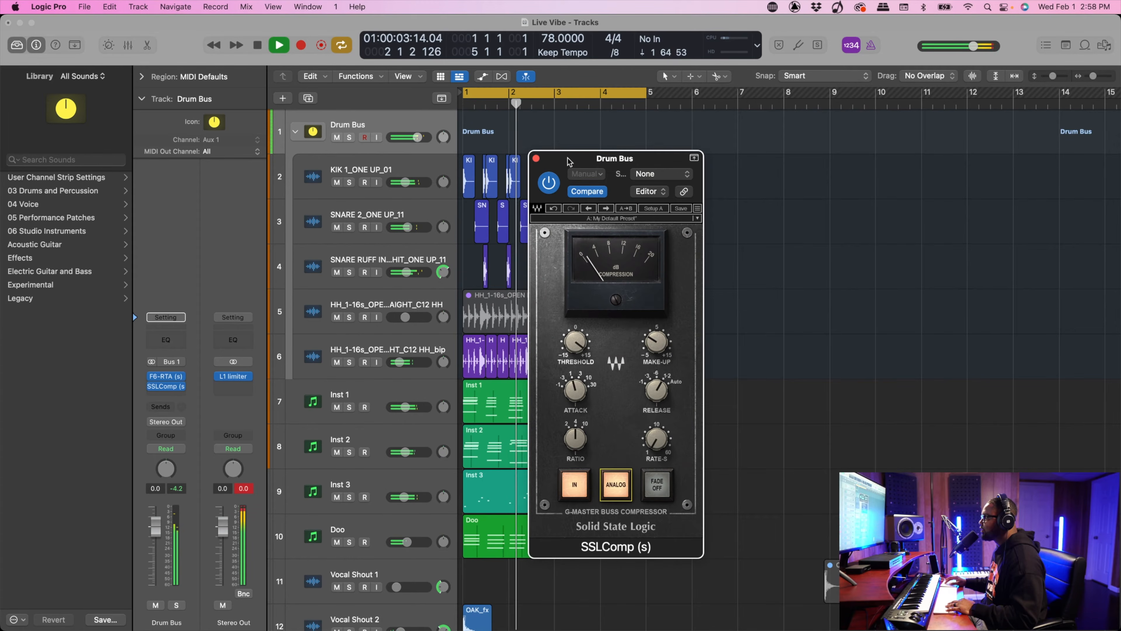
drag(569, 161, 394, 187)
Add the Waves Smack Attack (s) transient shaper after the SSLComp on the Drum Bus
click(165, 396)
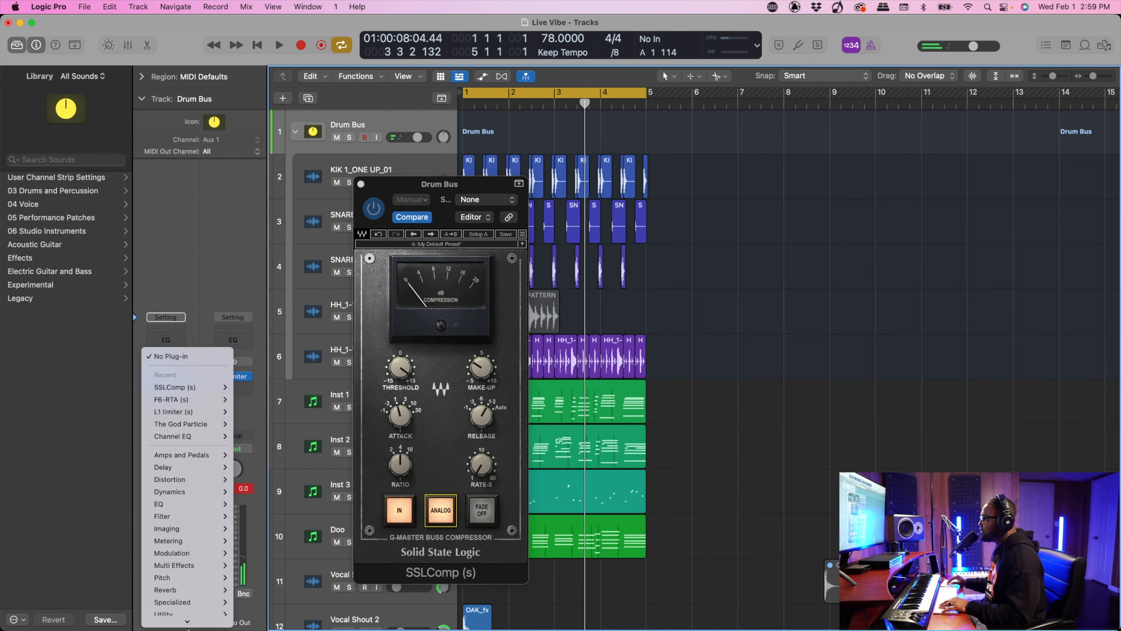
mouse_move(198, 618)
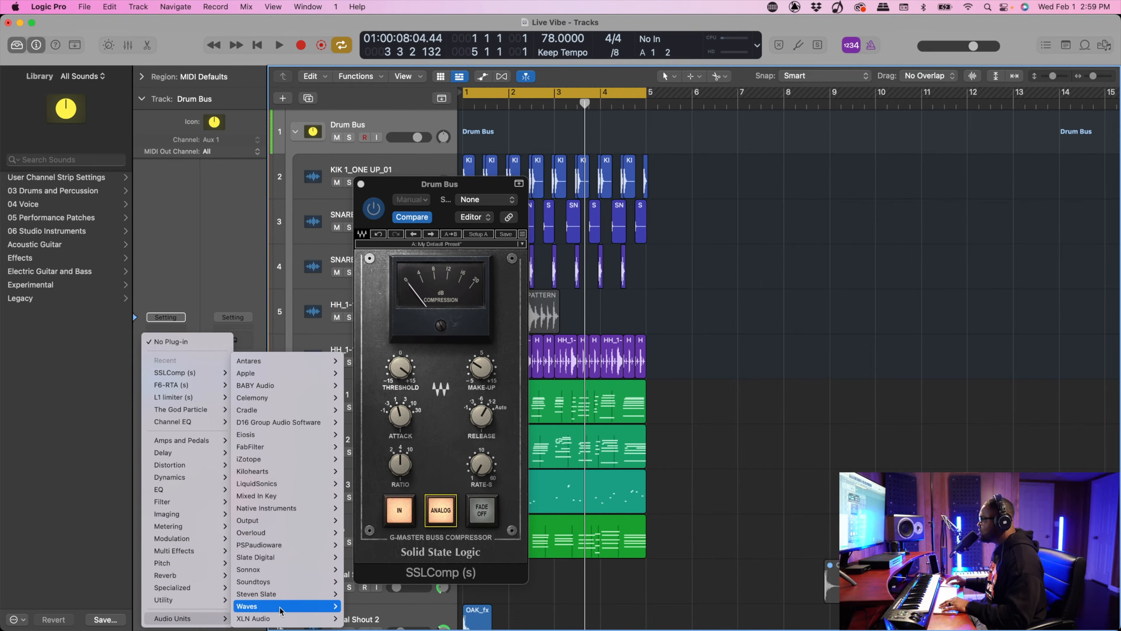
mouse_move(274, 606)
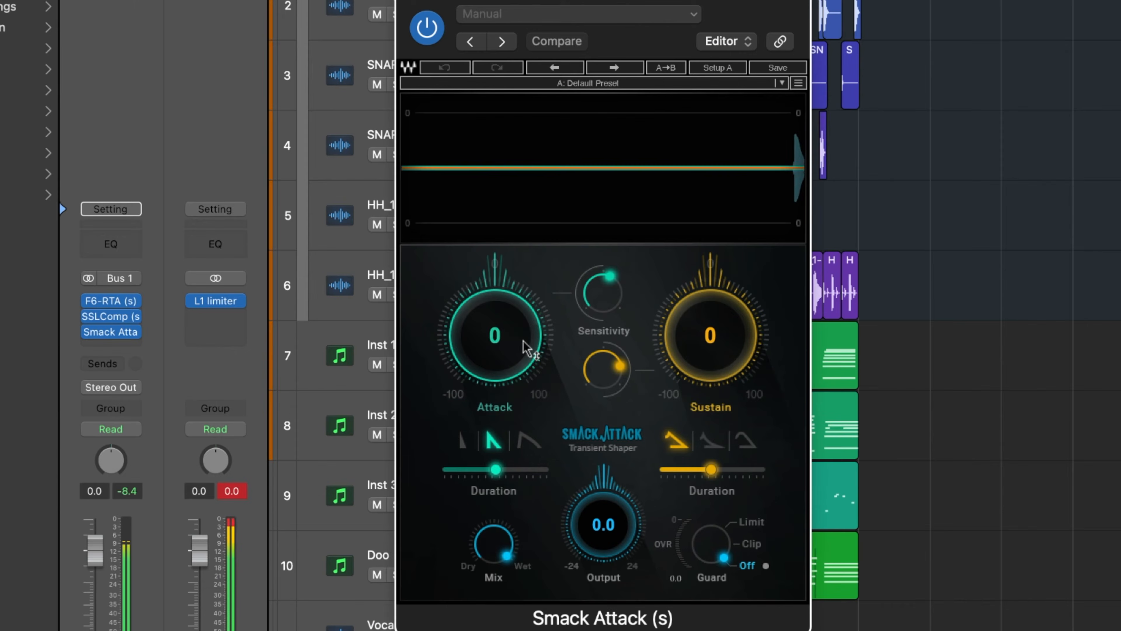
Set the Drum Bus Smack Attack's Attack to 8 while auditioning the drums, and close the plug-in
drag(519, 338, 519, 307)
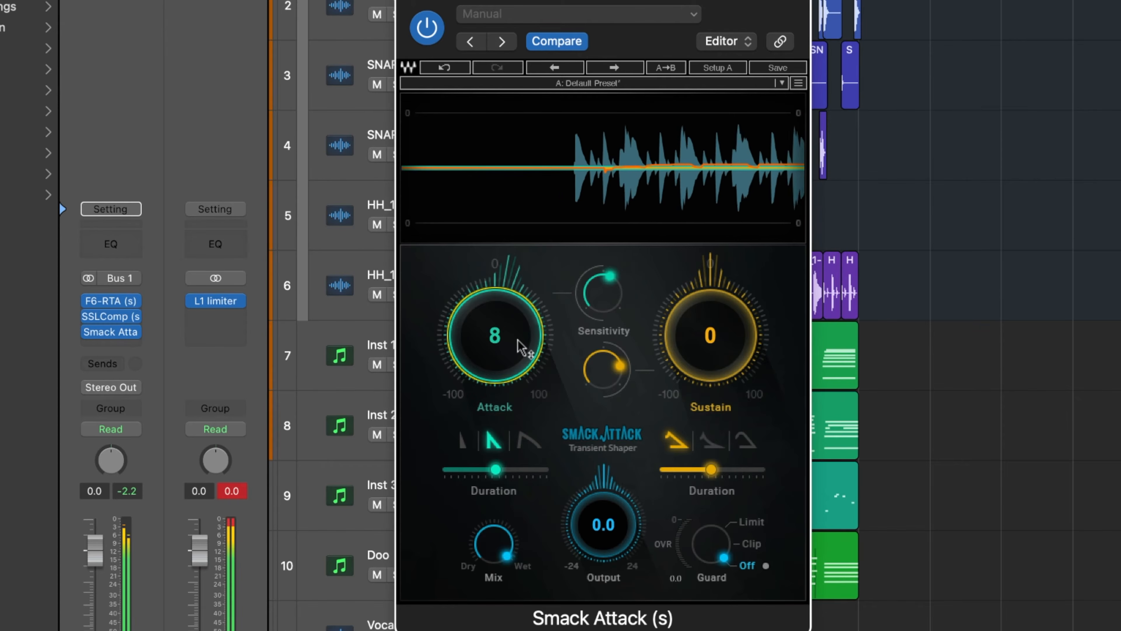
drag(504, 338, 496, 329)
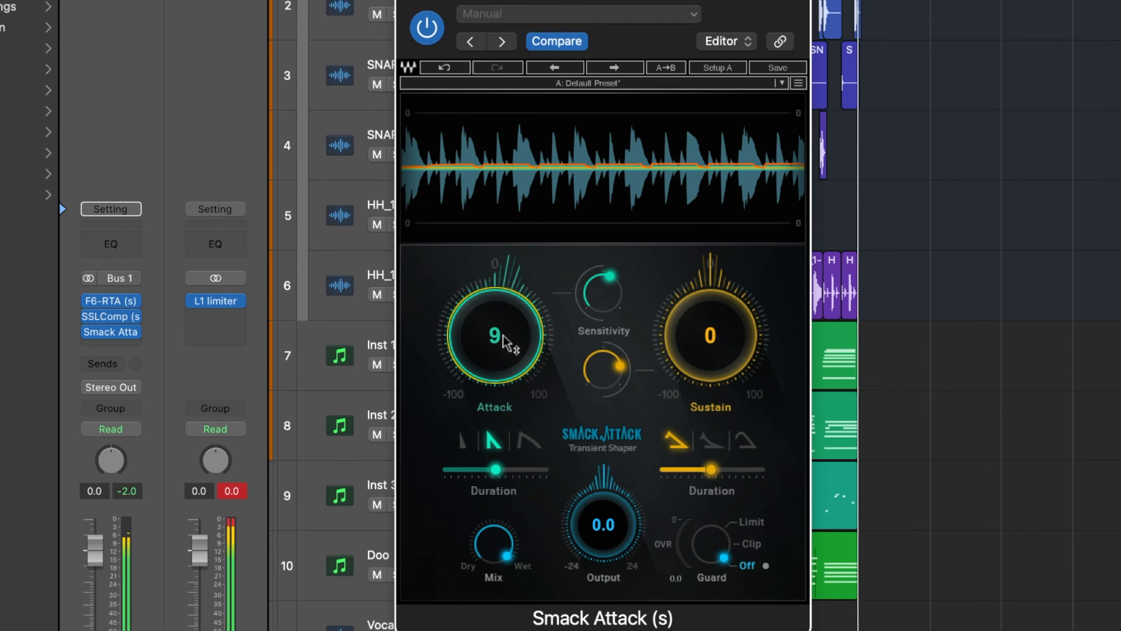
key(space)
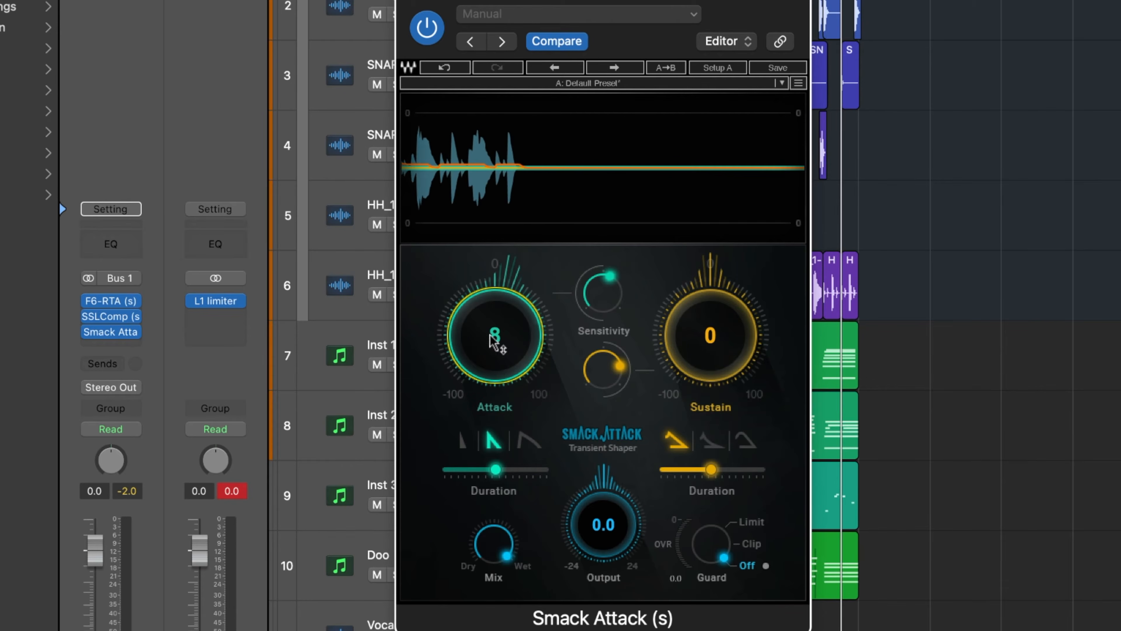
drag(494, 339, 475, 401)
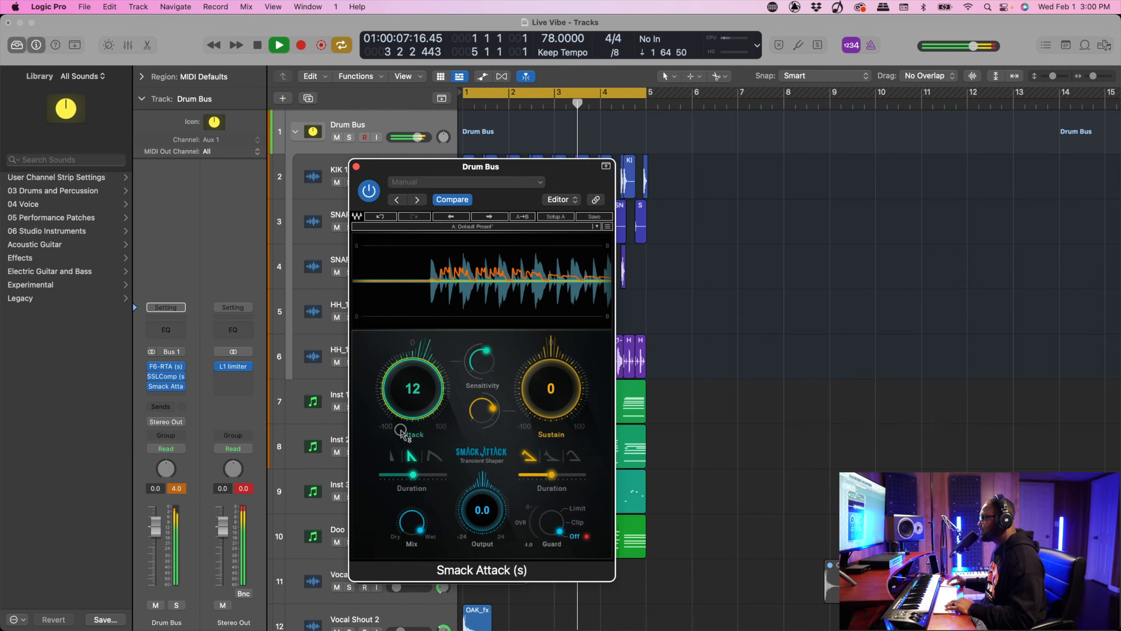
drag(401, 431, 400, 446)
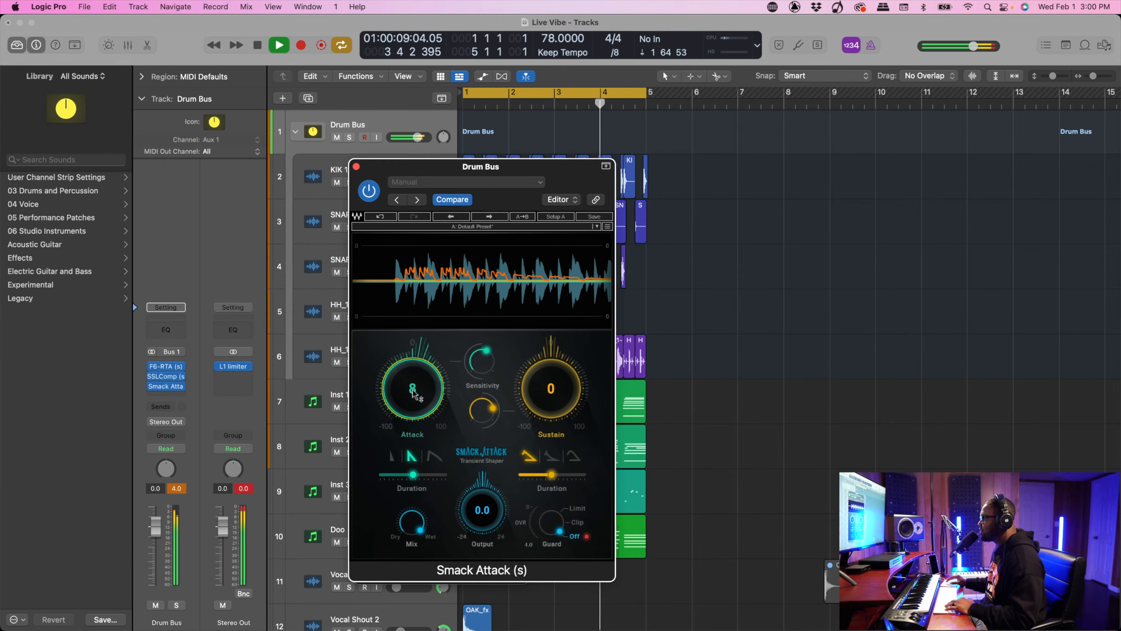
key(space)
click(357, 167)
Add a stereo Smack Attack (s) after the Channel EQ on the KIK 1_ONE UP_01 track and adjust its Attack amount
click(368, 169)
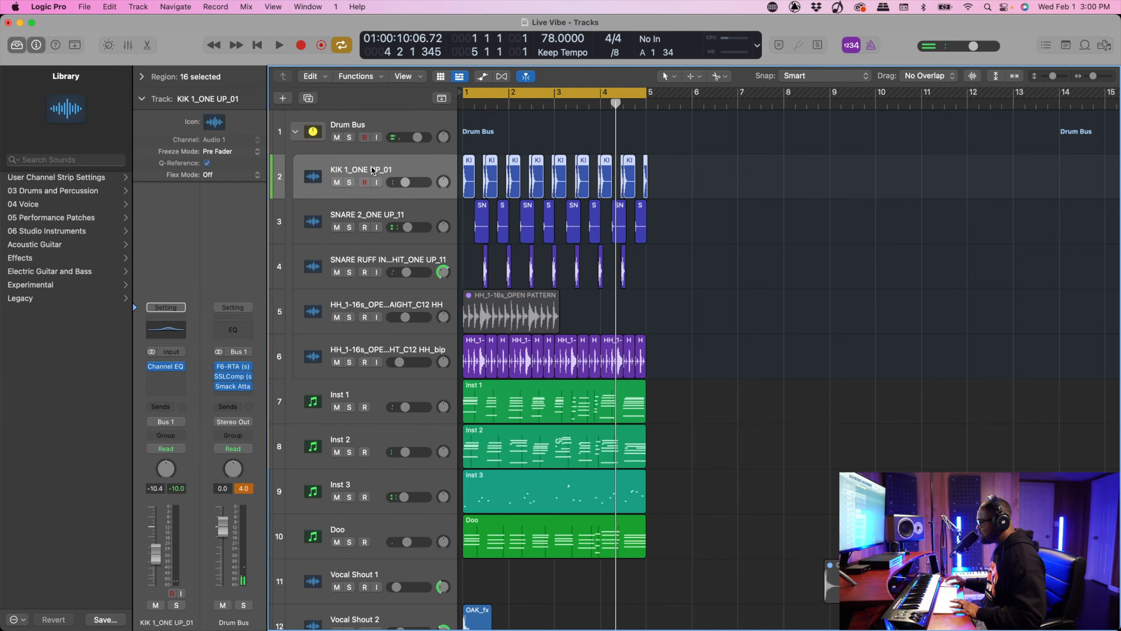
key(x)
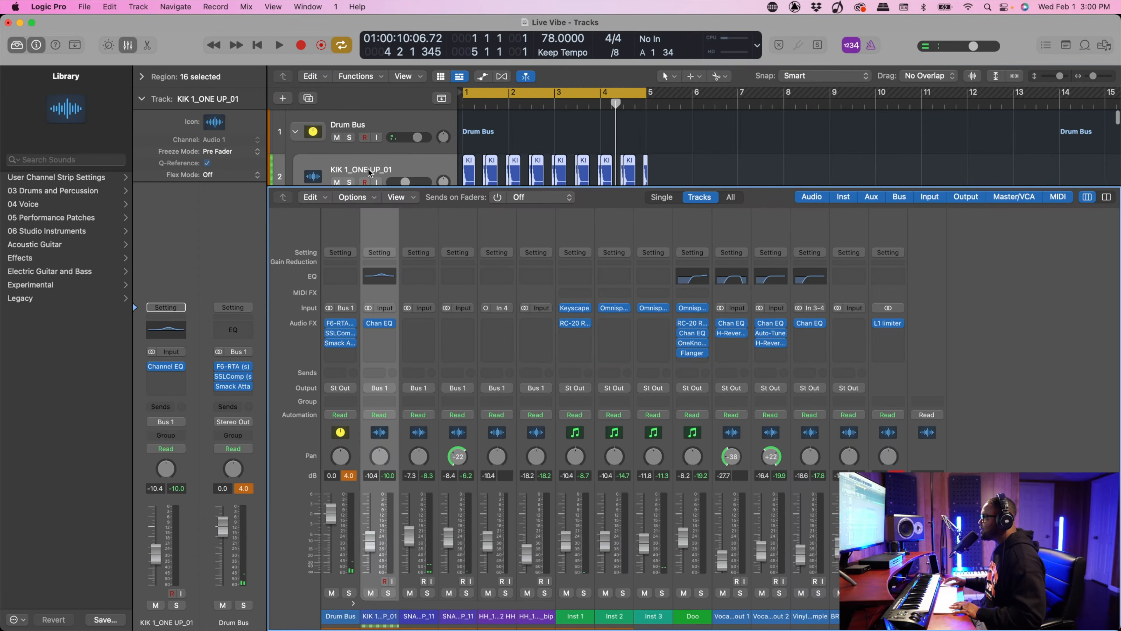
click(379, 335)
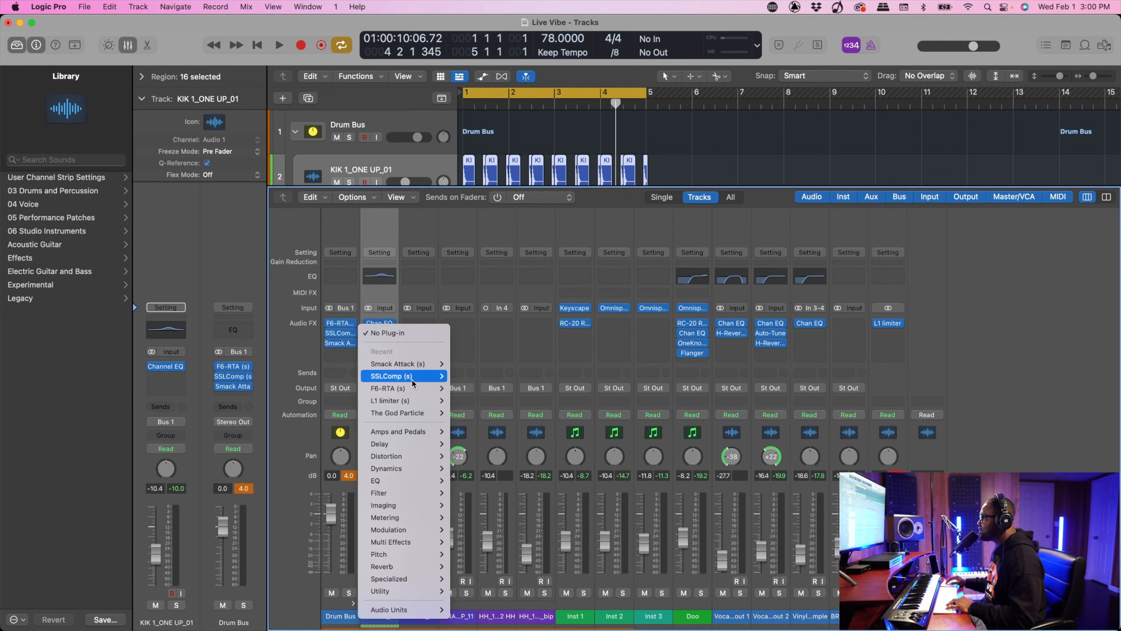
click(463, 363)
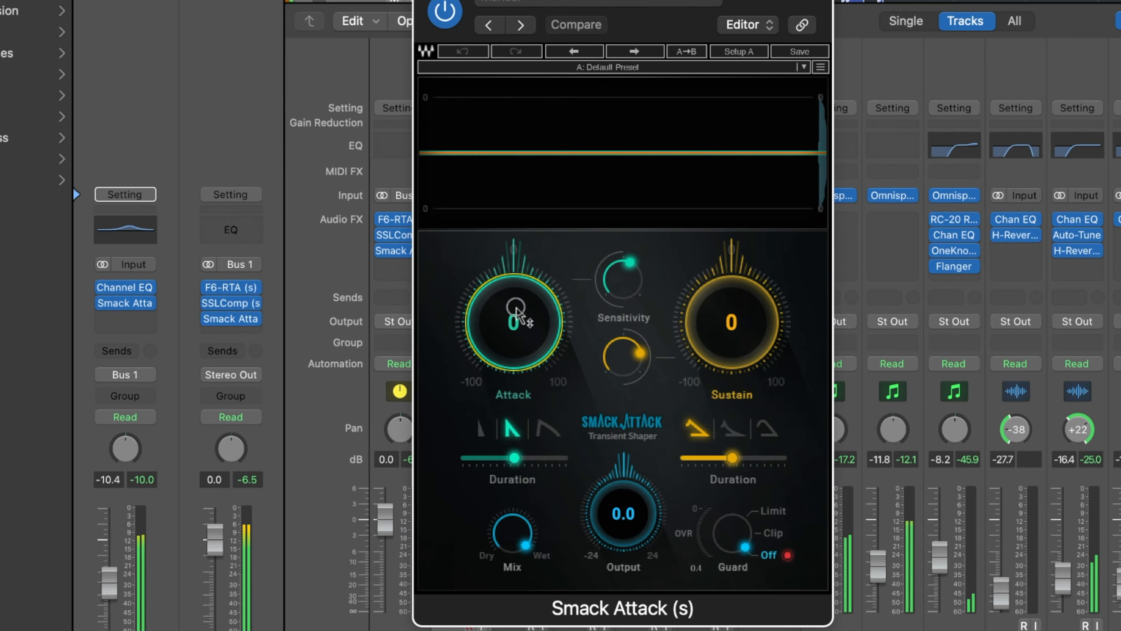
drag(414, 374, 415, 368)
drag(515, 290, 519, 314)
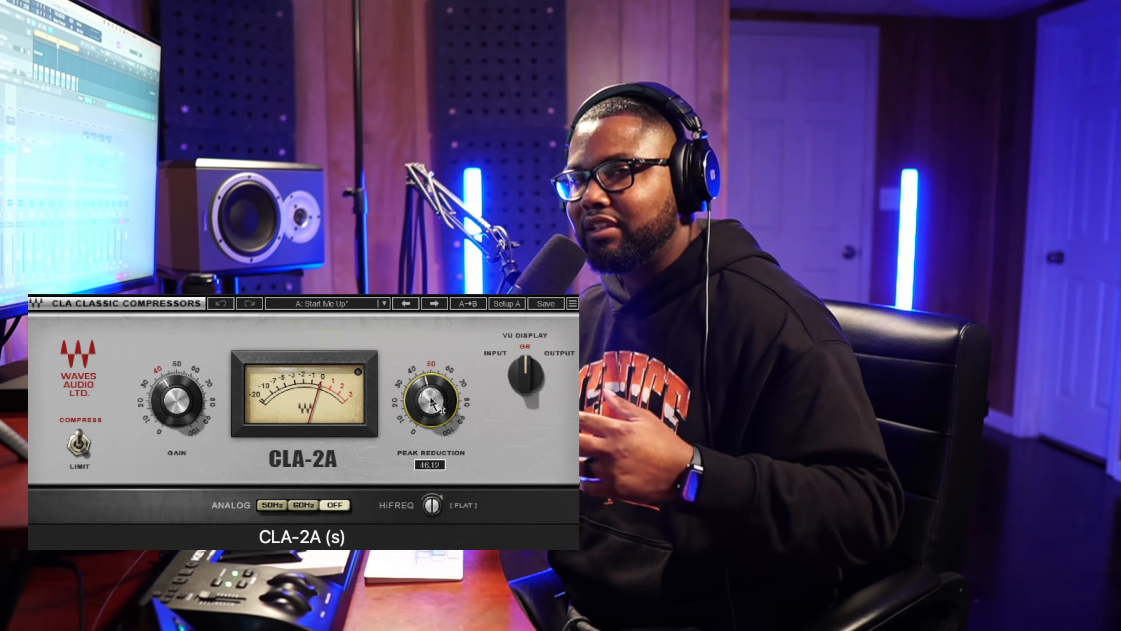
drag(429, 380, 427, 394)
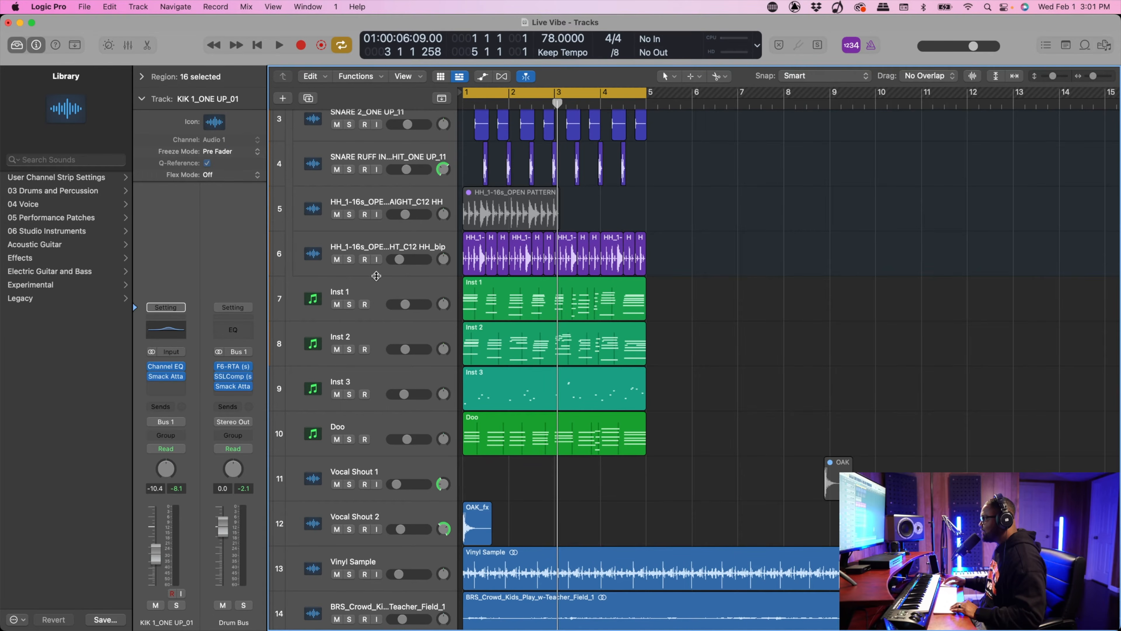
Group the Inst 1 and Inst 2 tracks into a summing track stack named Keys
click(377, 289)
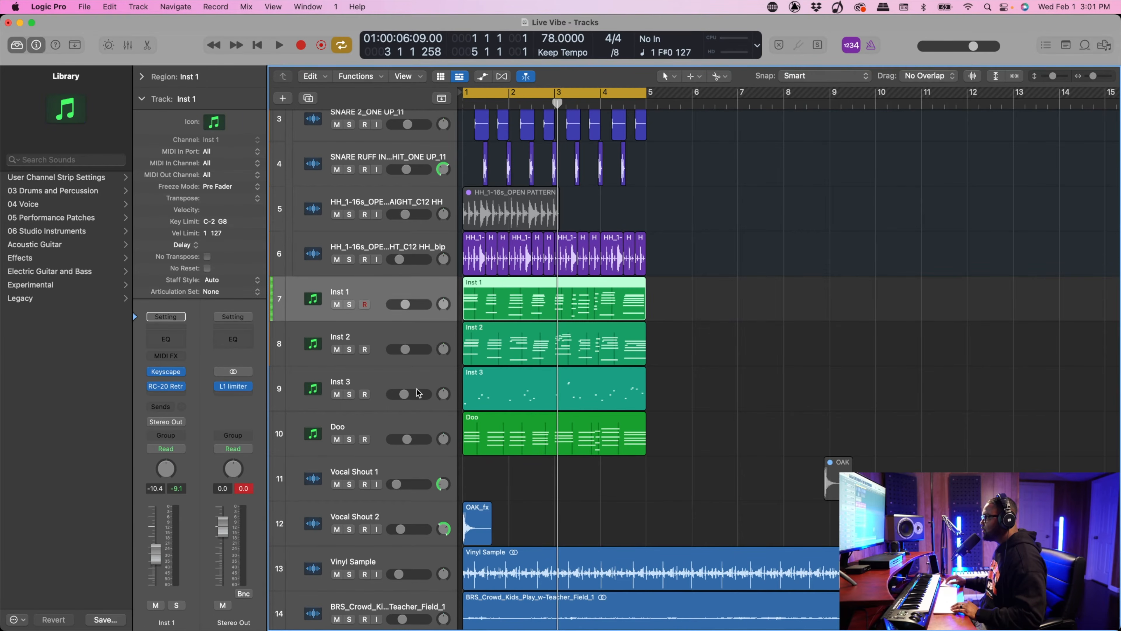
shift+click(373, 337)
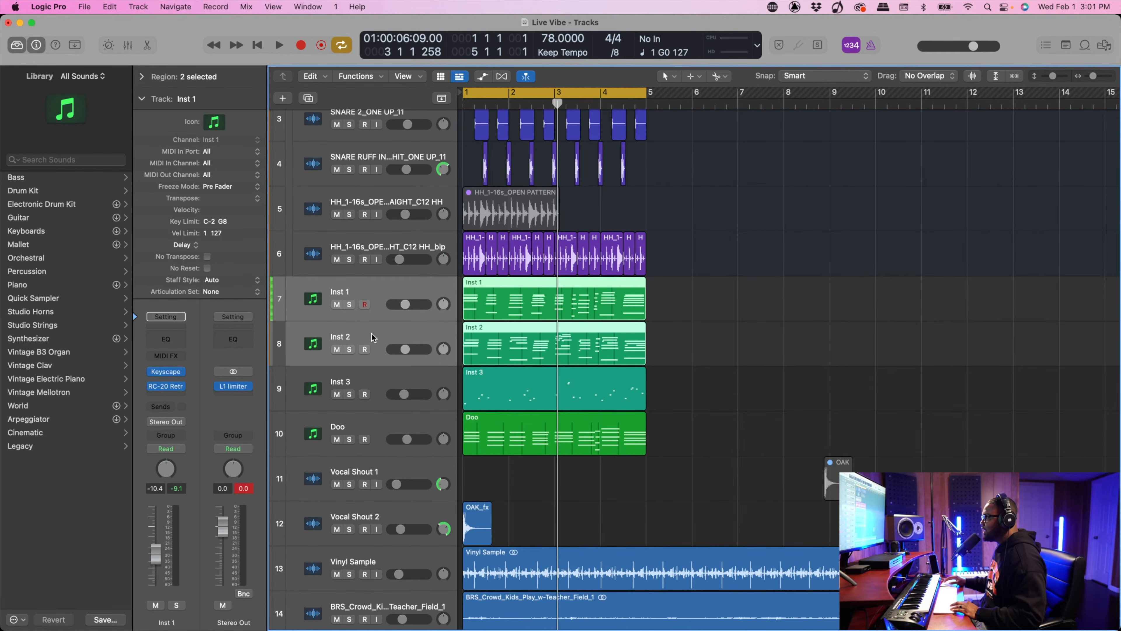
right_click(387, 290)
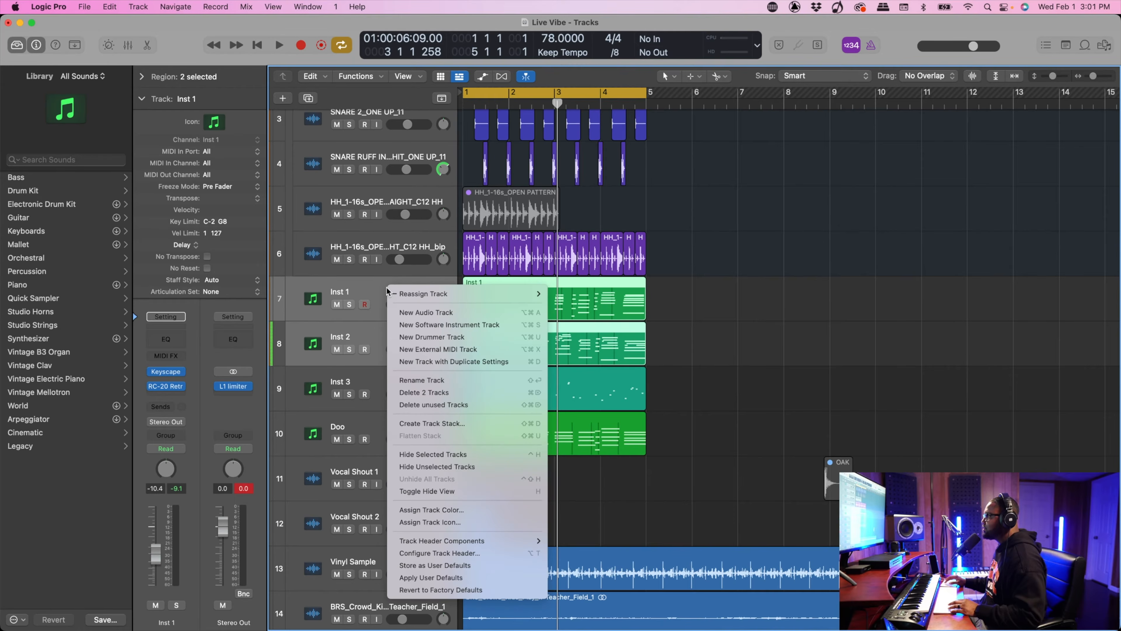
click(463, 423)
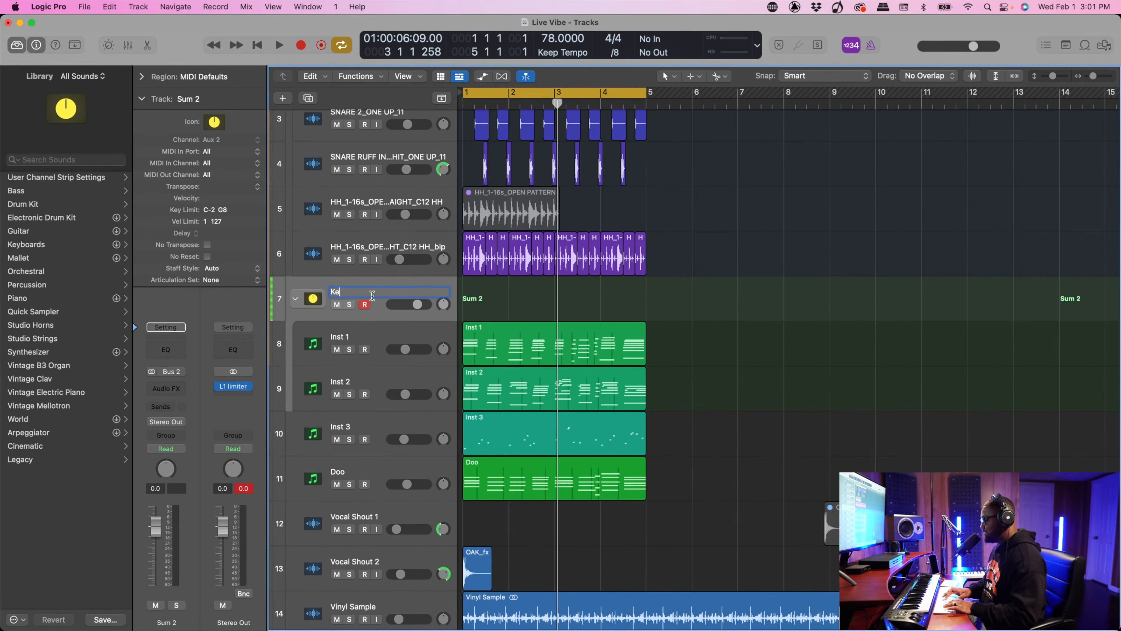
Add the CLA-2A (s) compressor to the Keys stack and tune its peak reduction with the stack soloed
click(164, 389)
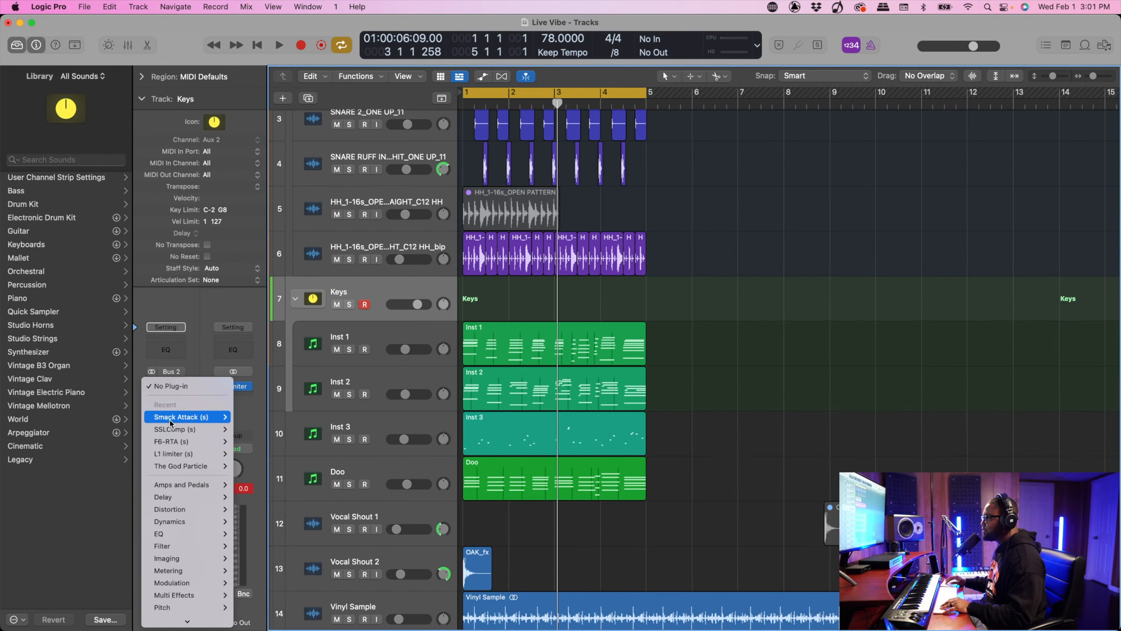
click(204, 348)
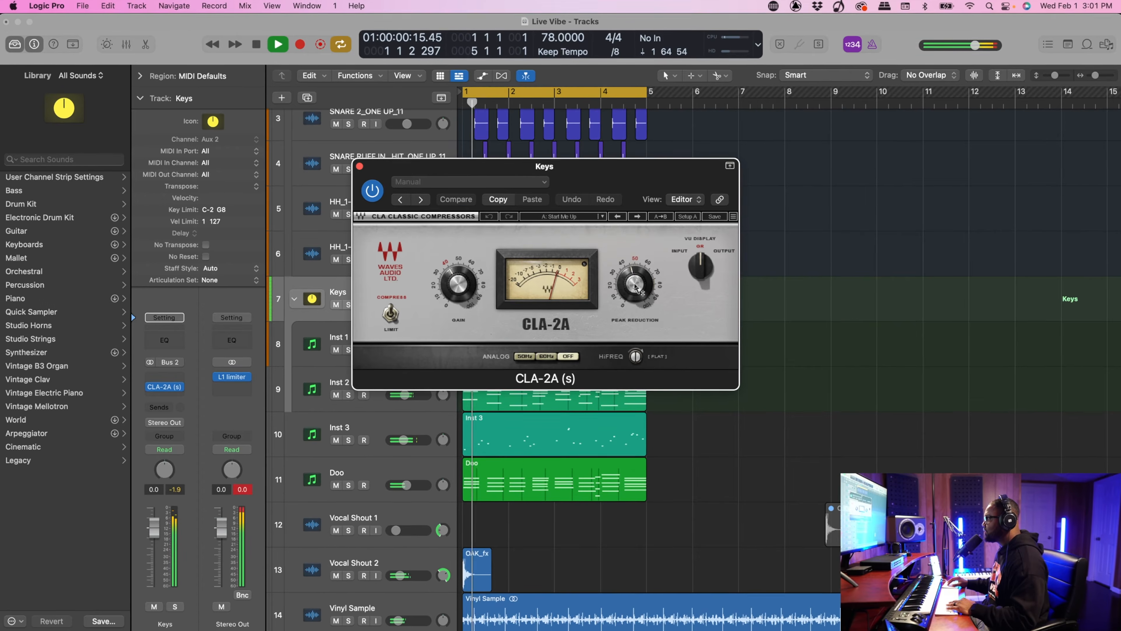
drag(634, 273, 637, 287)
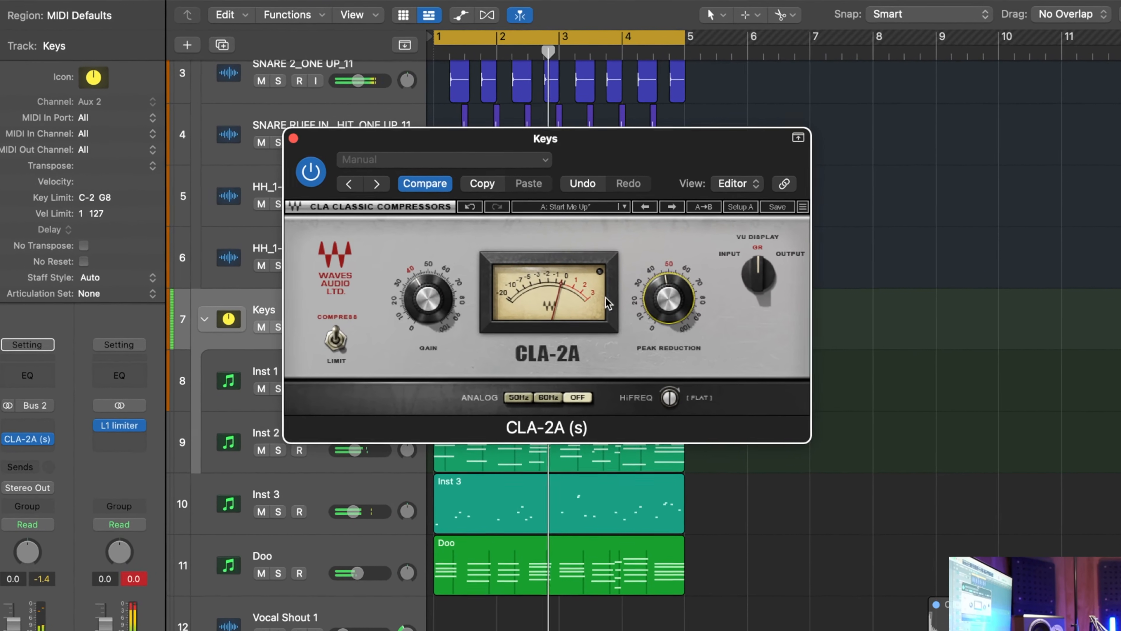
click(238, 340)
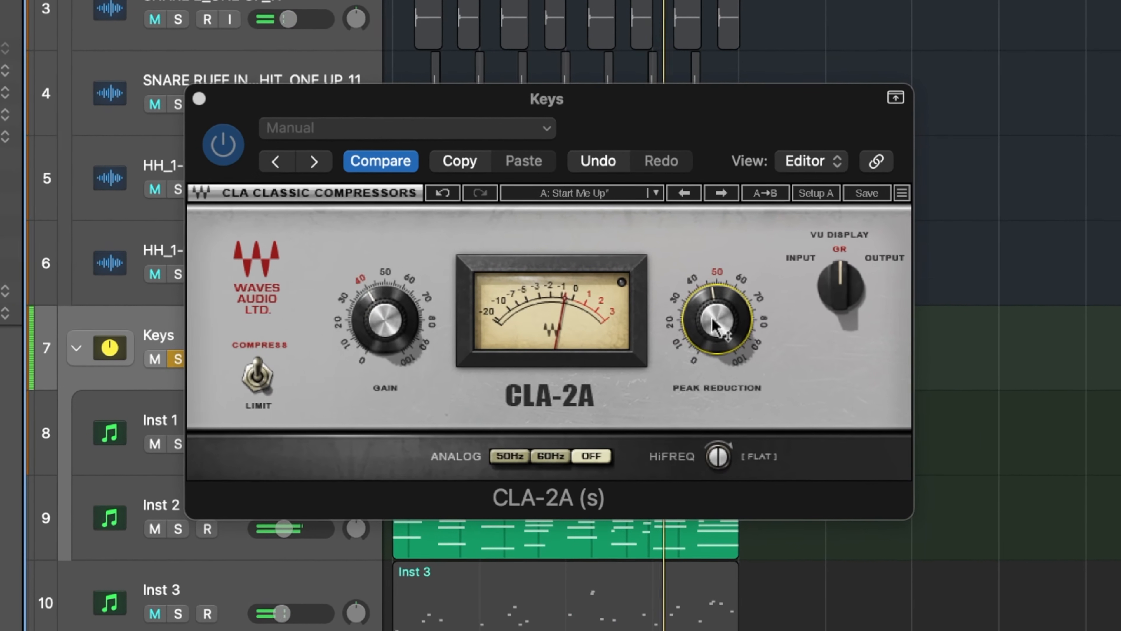
drag(715, 320, 715, 309)
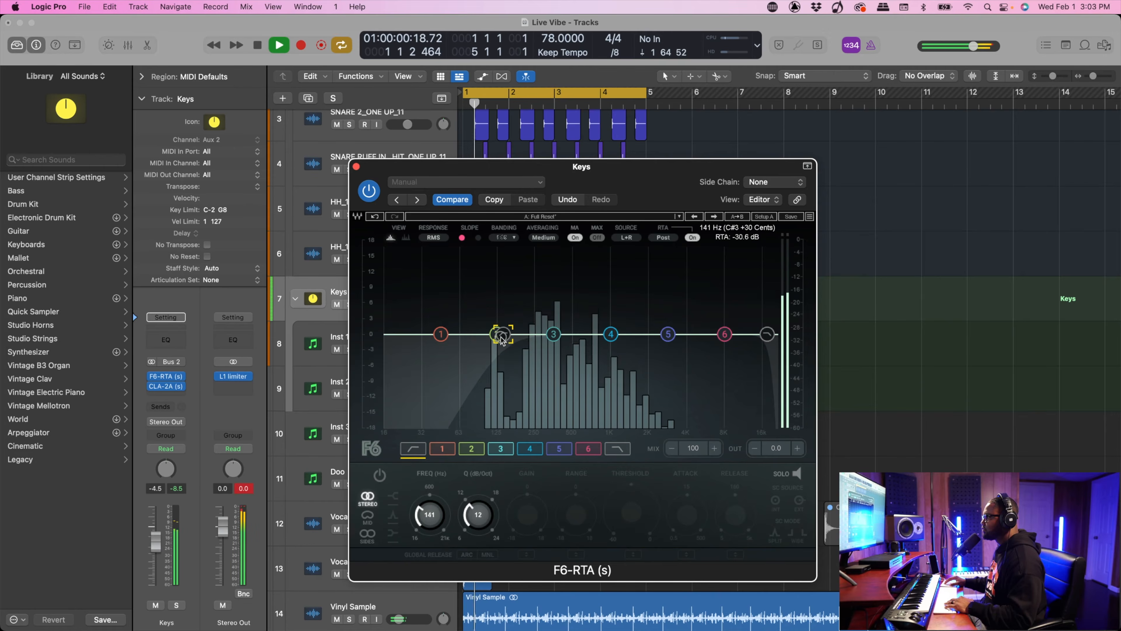
Set the high-pass cutoff of the Keys stack's F6-RTA to about 157 Hz, close the plug-in and stop playback
drag(522, 340, 506, 340)
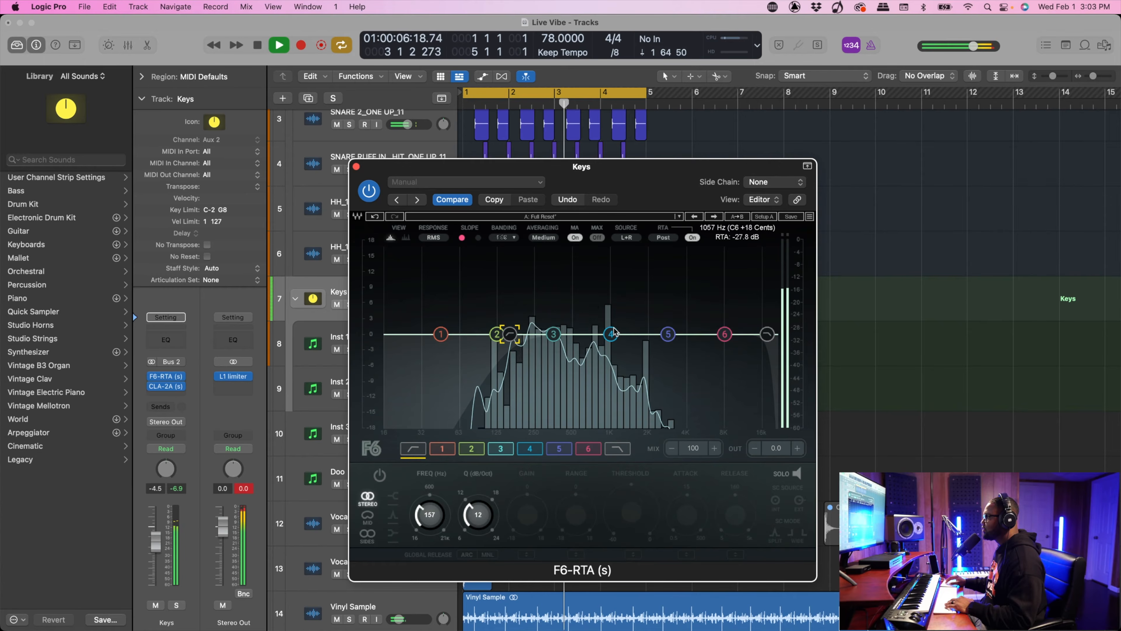
click(356, 166)
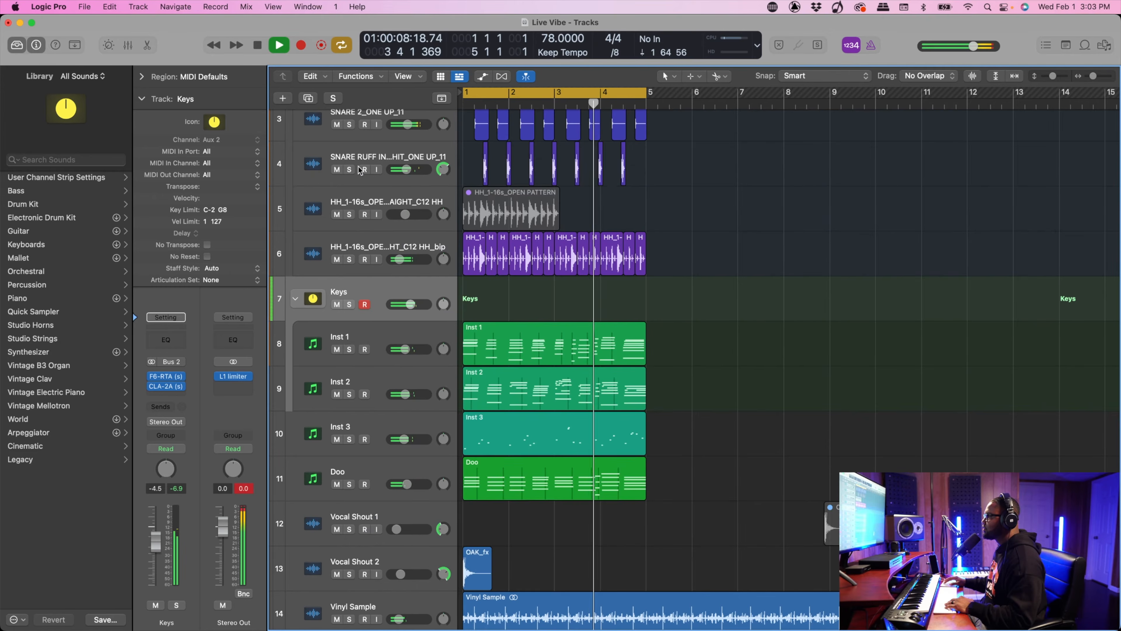
key(space)
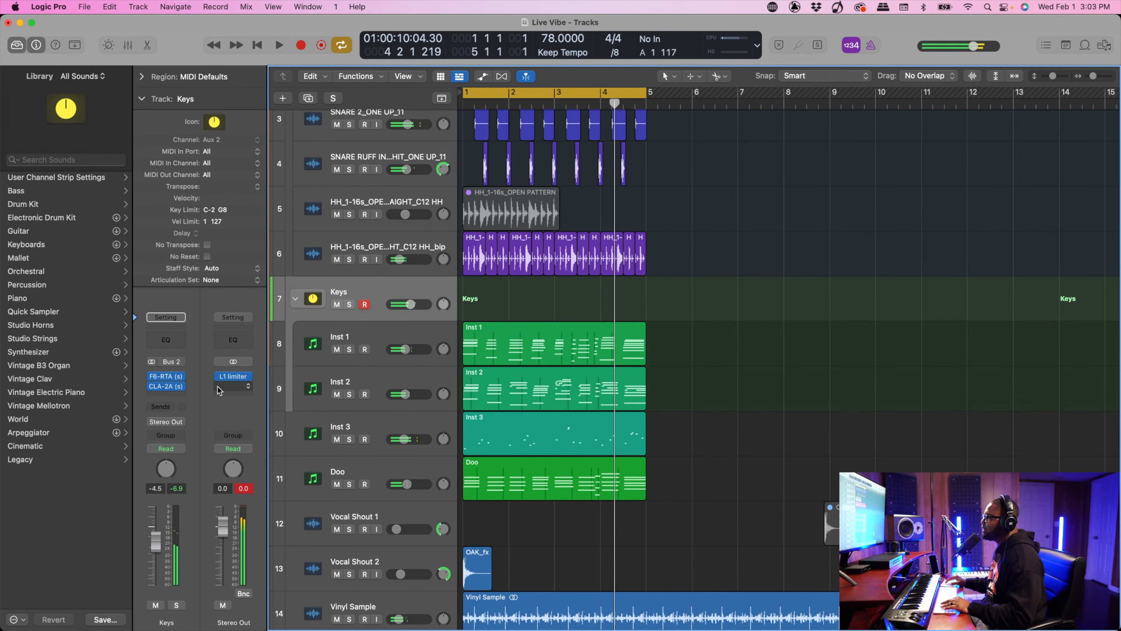
Add the Waves Vitamin (s) audio unit after the CLA-2A on the Keys stack
click(172, 397)
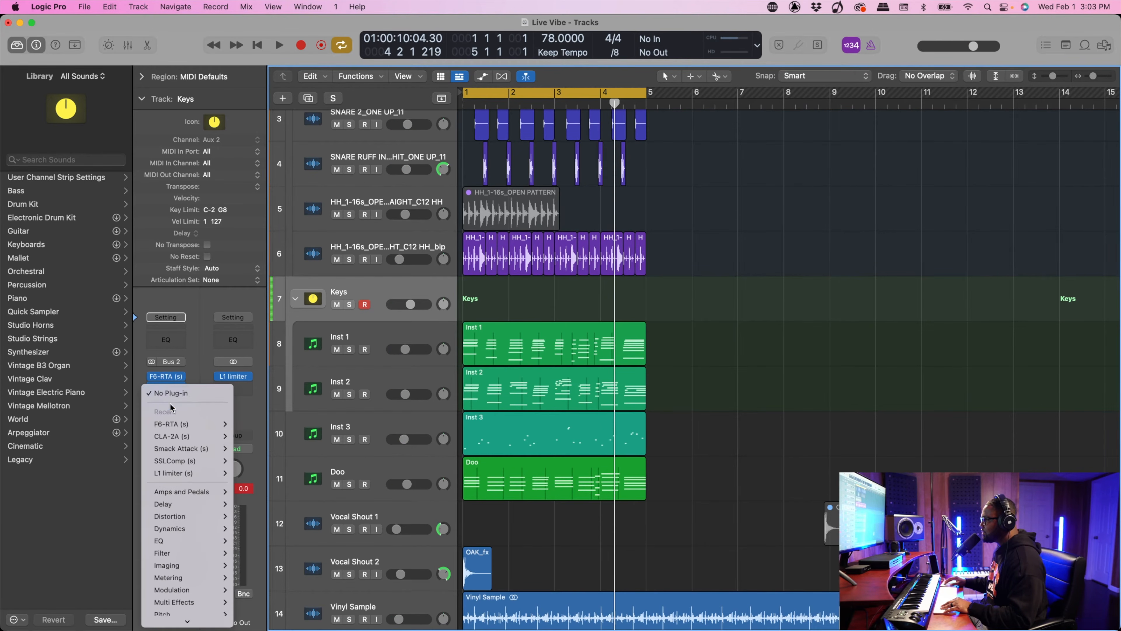
mouse_move(198, 600)
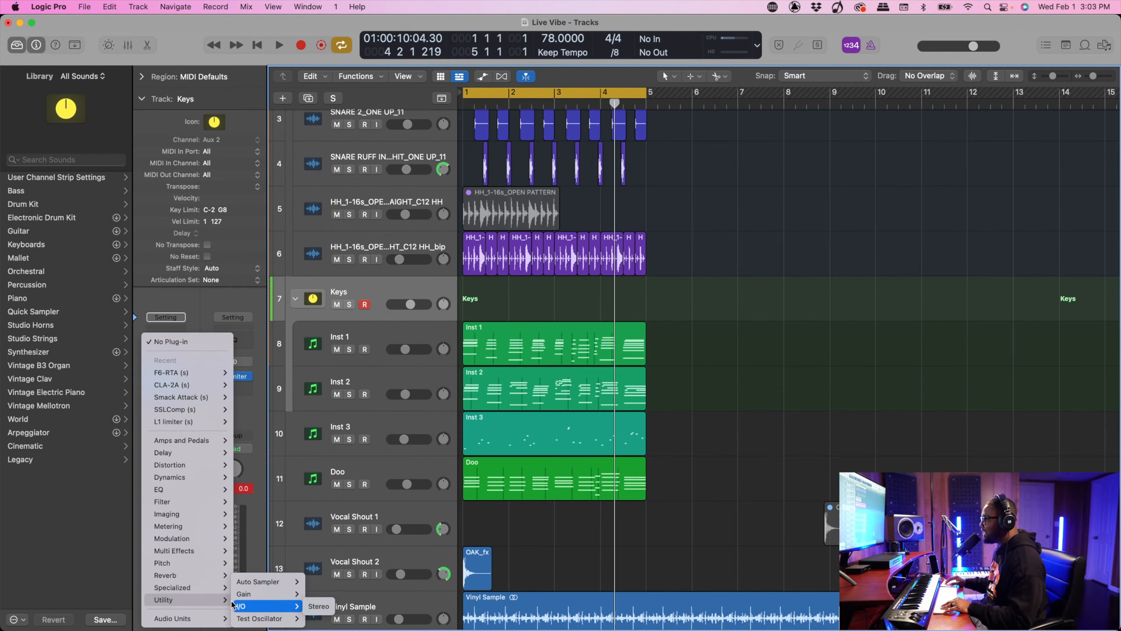
mouse_move(185, 619)
mouse_move(265, 606)
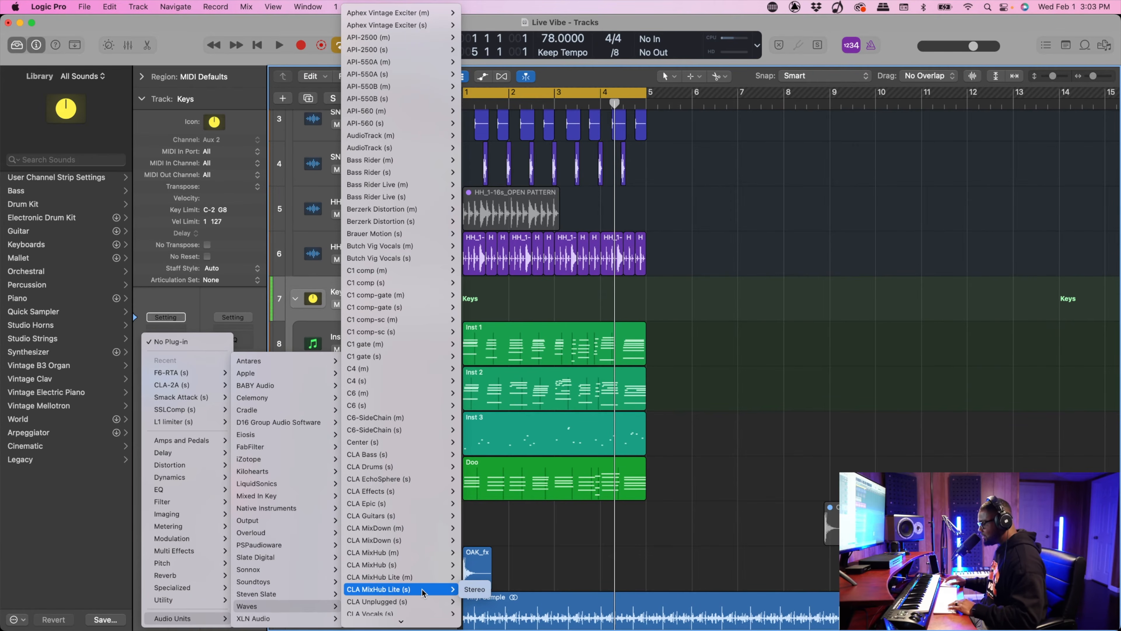
scroll(421, 588, down, 20)
mouse_move(420, 552)
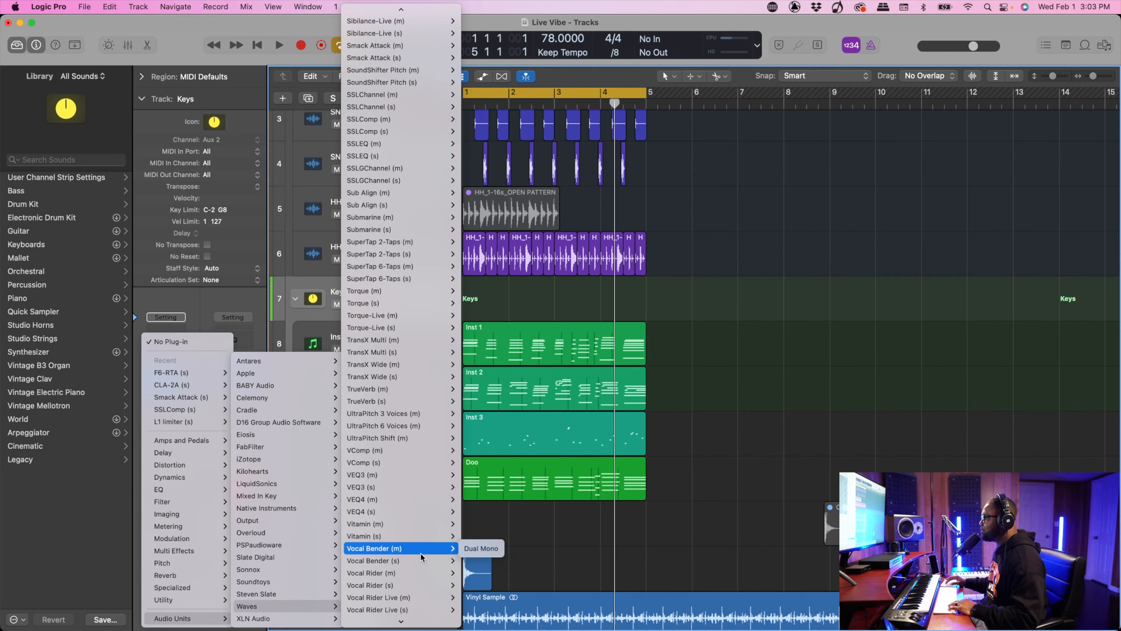
scroll(403, 562, down, 10)
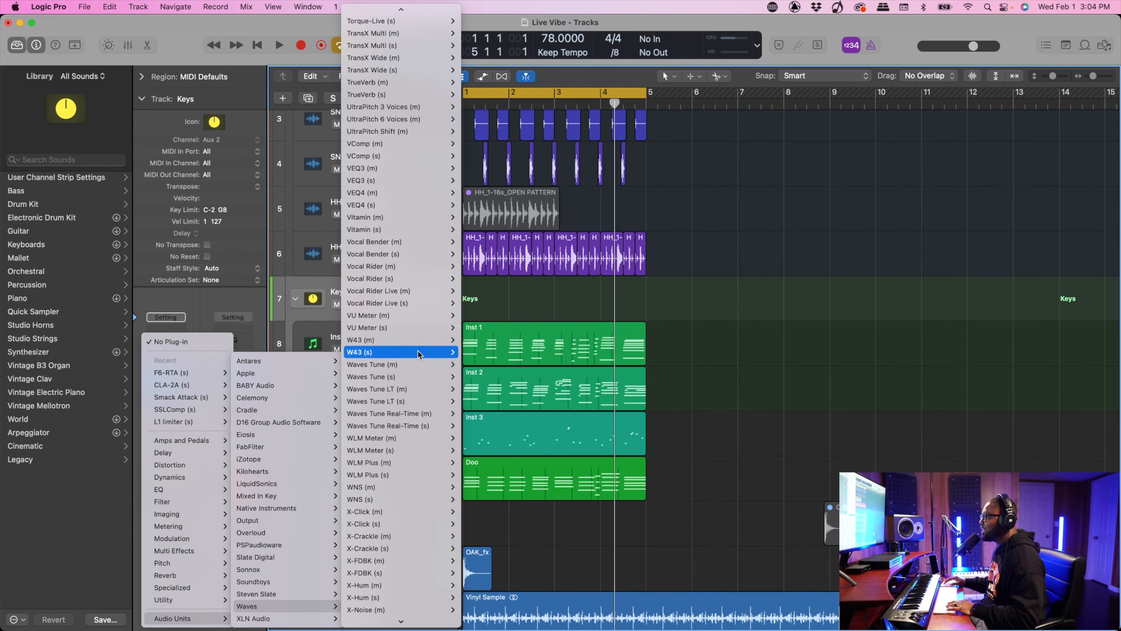
scroll(418, 351, down, 2)
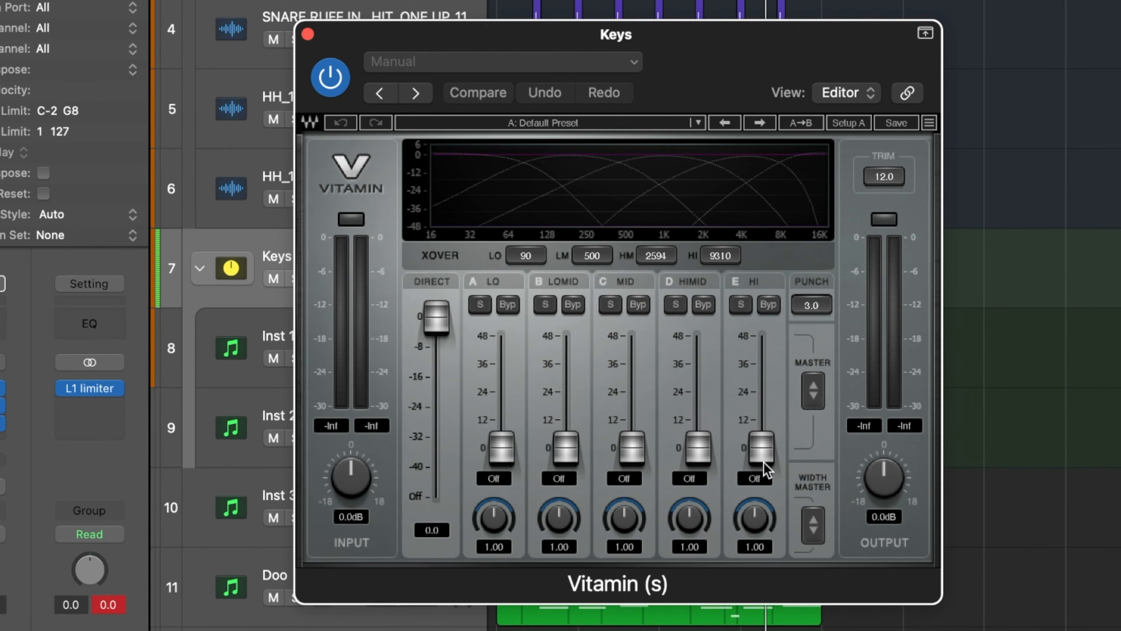
Raise the HIMID band of the Keys stack's Vitamin to 19.2 and the MID band to 12.6
drag(767, 464, 760, 396)
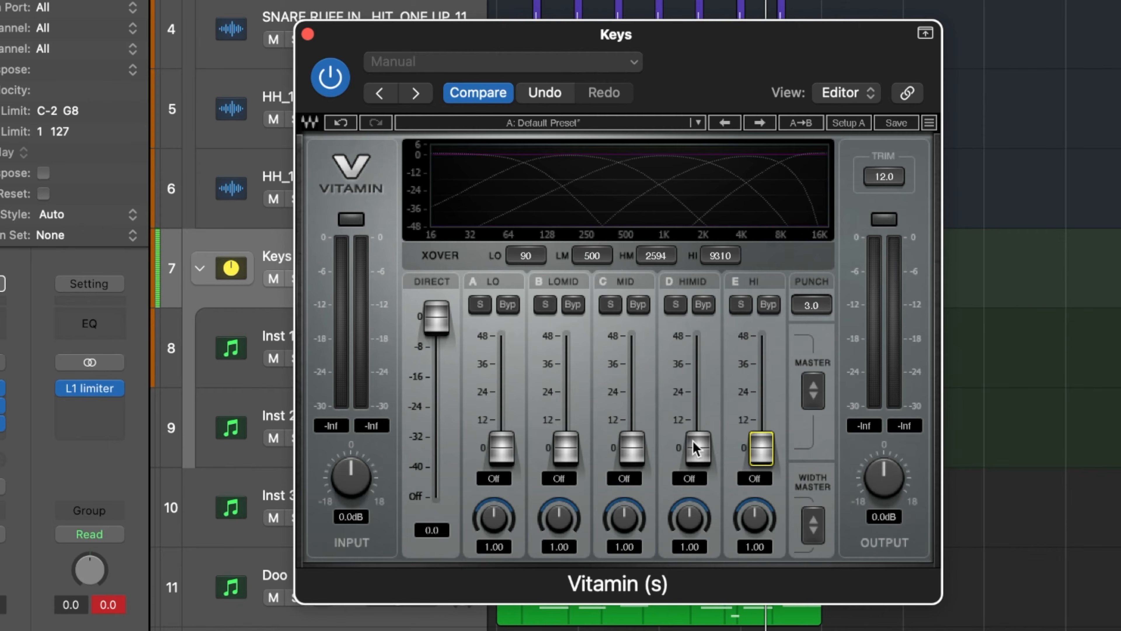
drag(695, 453, 671, 282)
drag(632, 447, 633, 388)
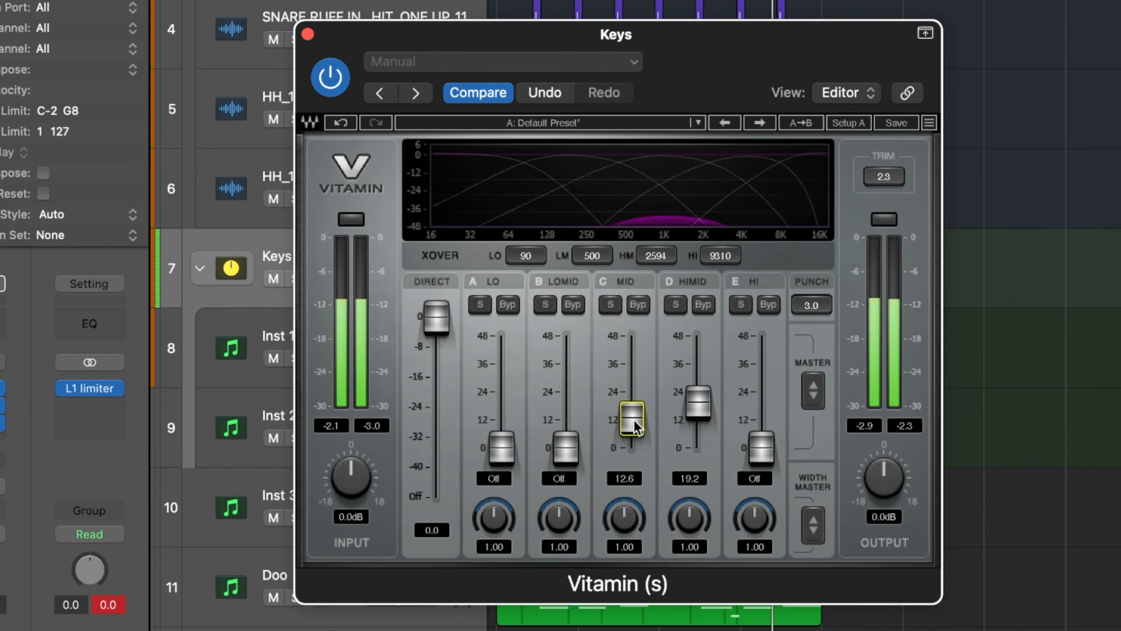
Compare the soloed Keys stack with Vitamin bypassed and active, and close the plug-in
drag(457, 37, 526, 32)
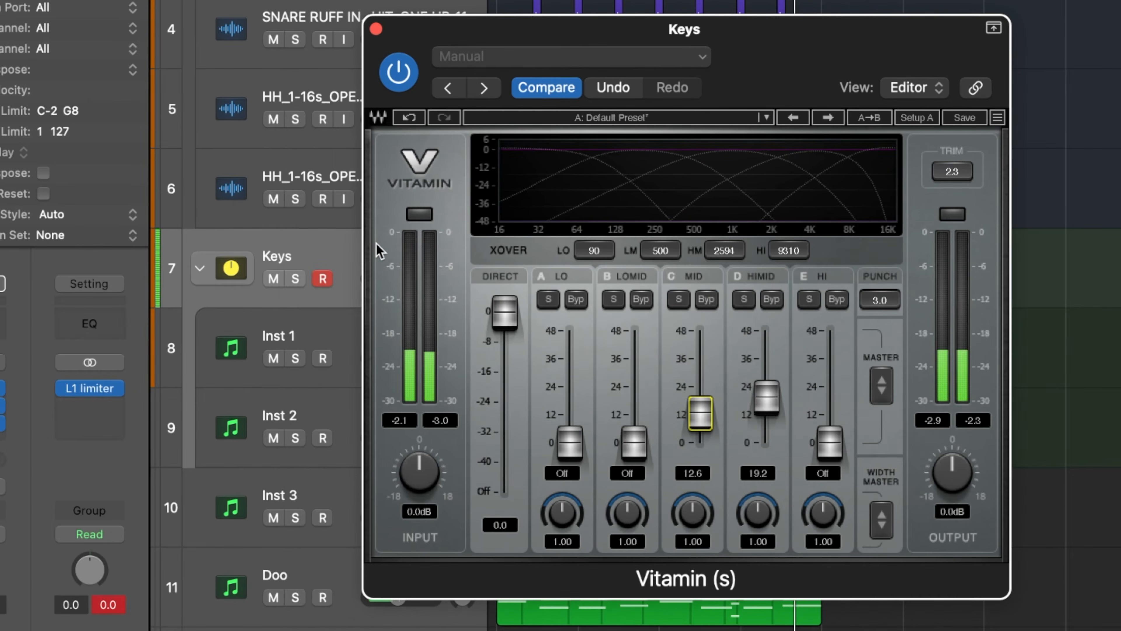
click(303, 278)
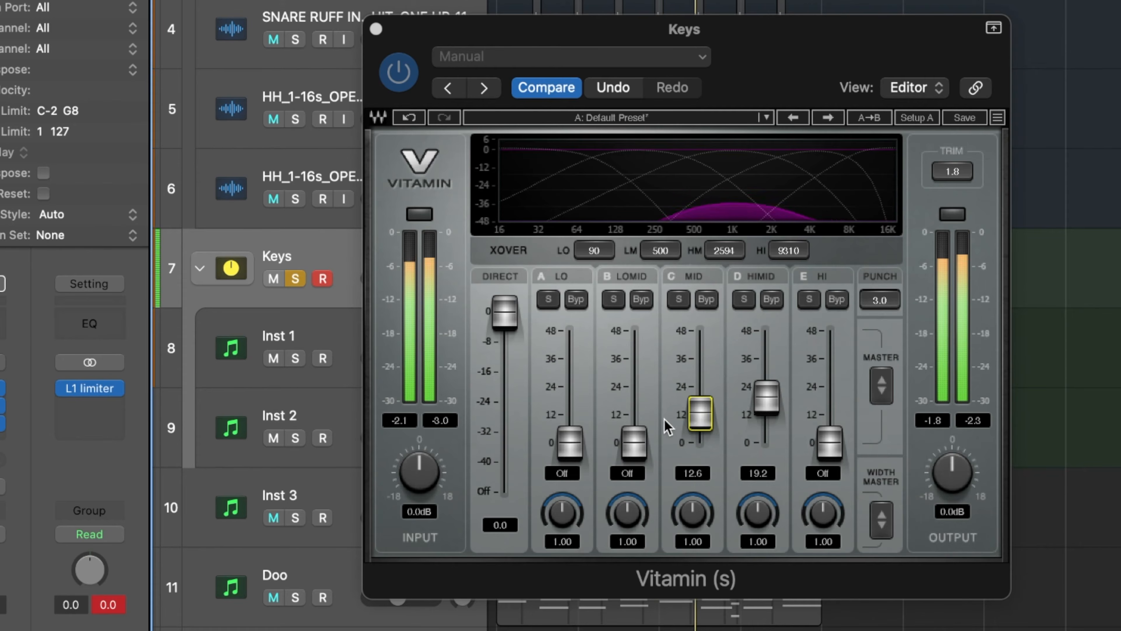
click(399, 73)
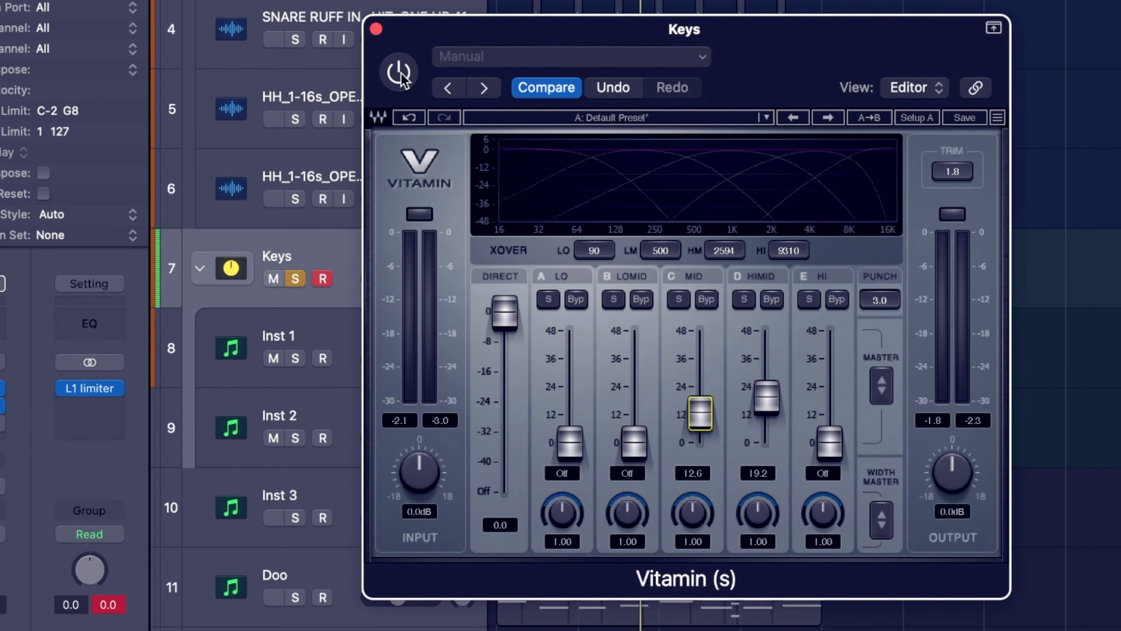
click(400, 73)
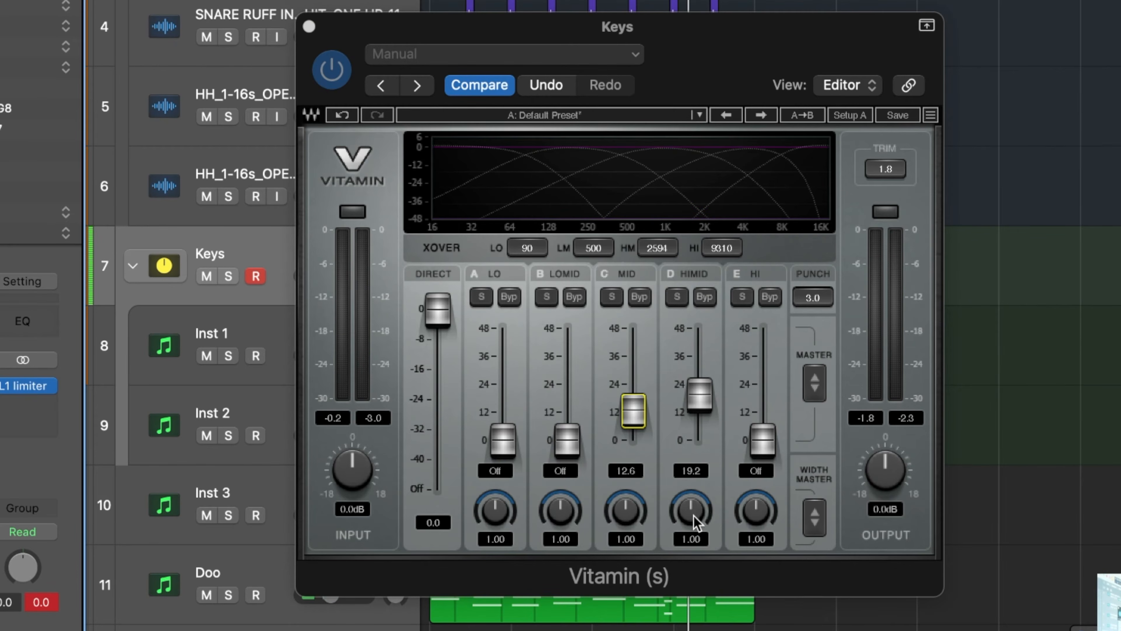
click(691, 512)
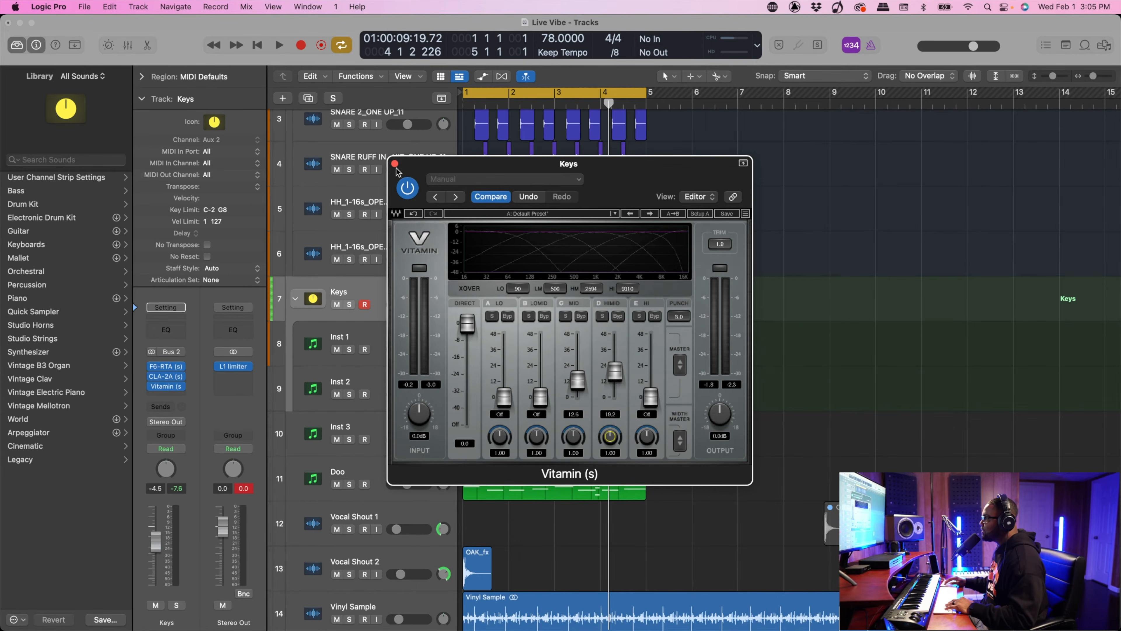
click(396, 165)
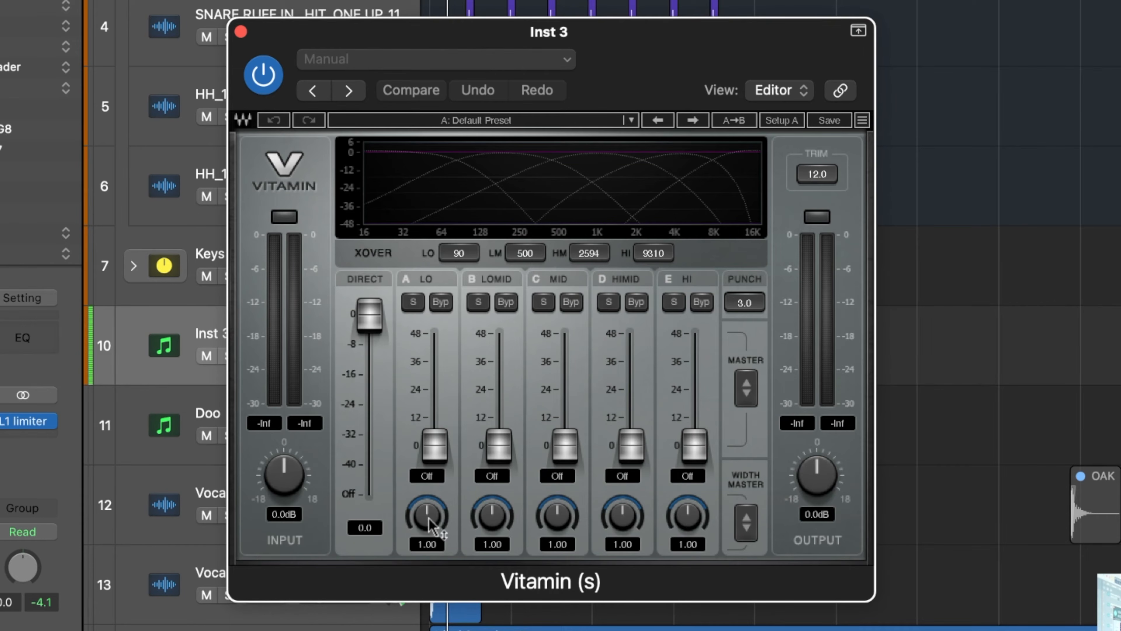
In Vitamin (s) on the Inst 3 track, set all five band widths to 0.00, LOMID to 5.9 and MID to 9.4 during playback
drag(428, 521, 427, 548)
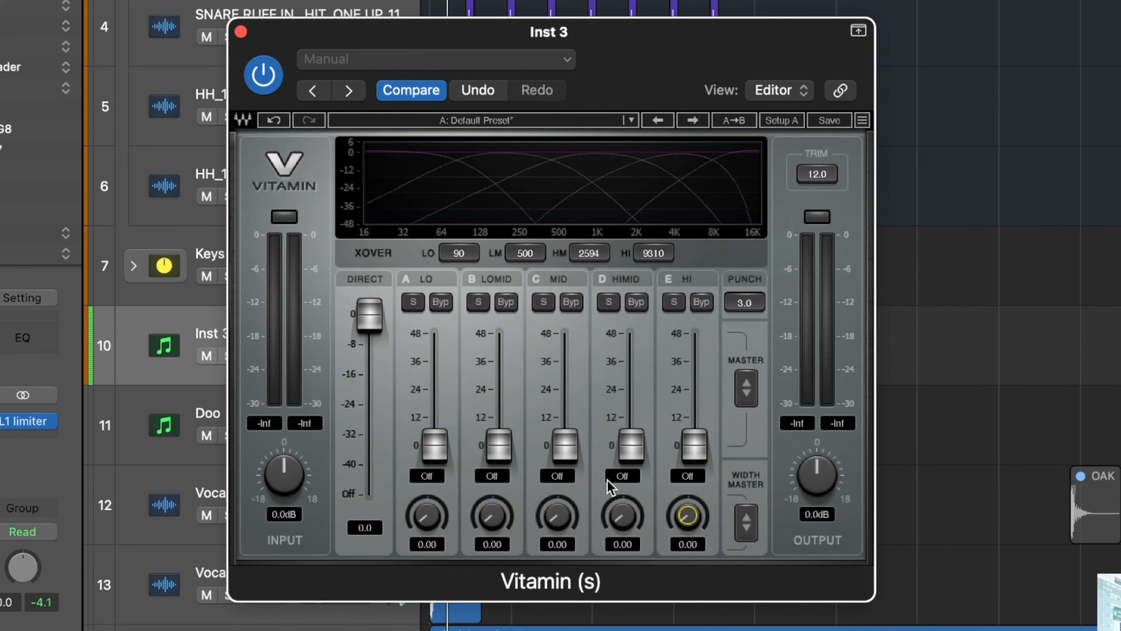
key(space)
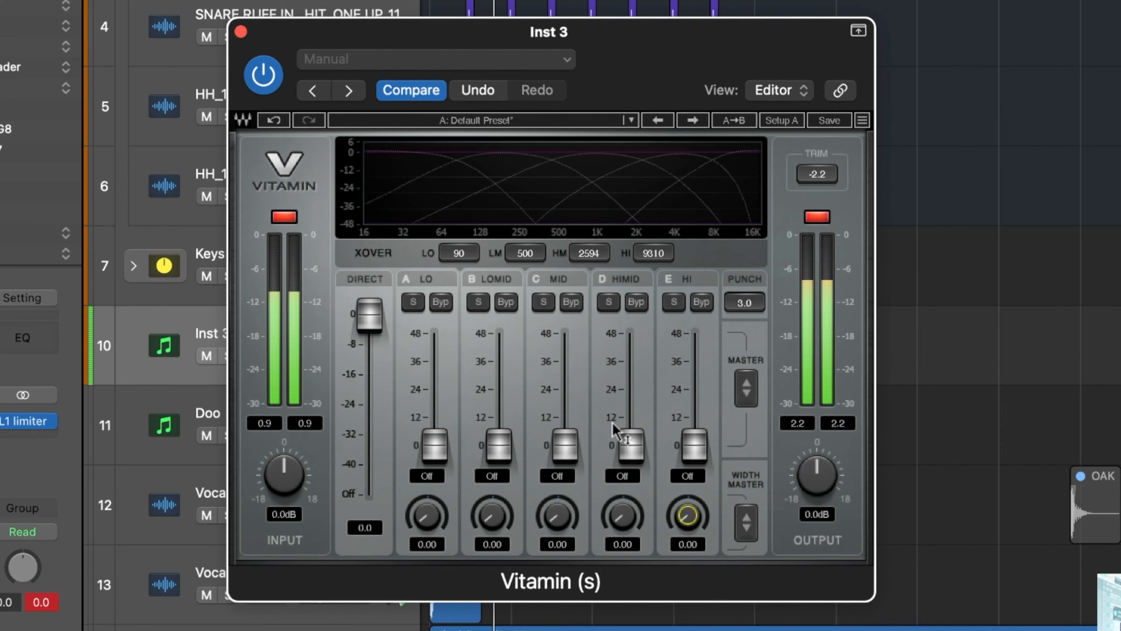
drag(564, 445, 563, 396)
drag(568, 438, 561, 373)
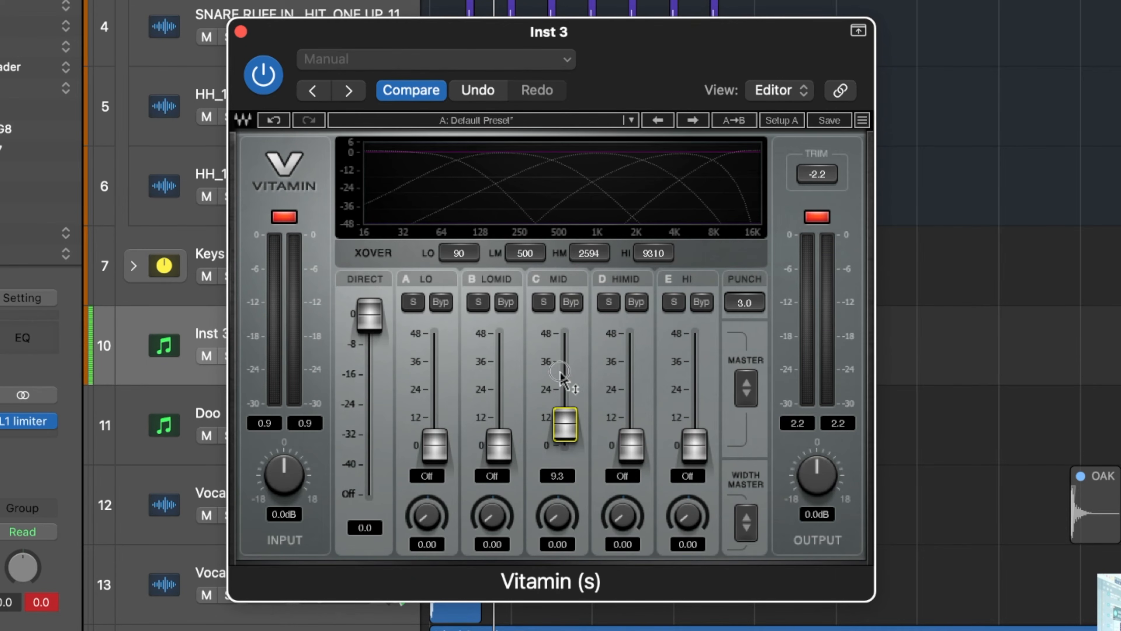
drag(501, 459, 500, 444)
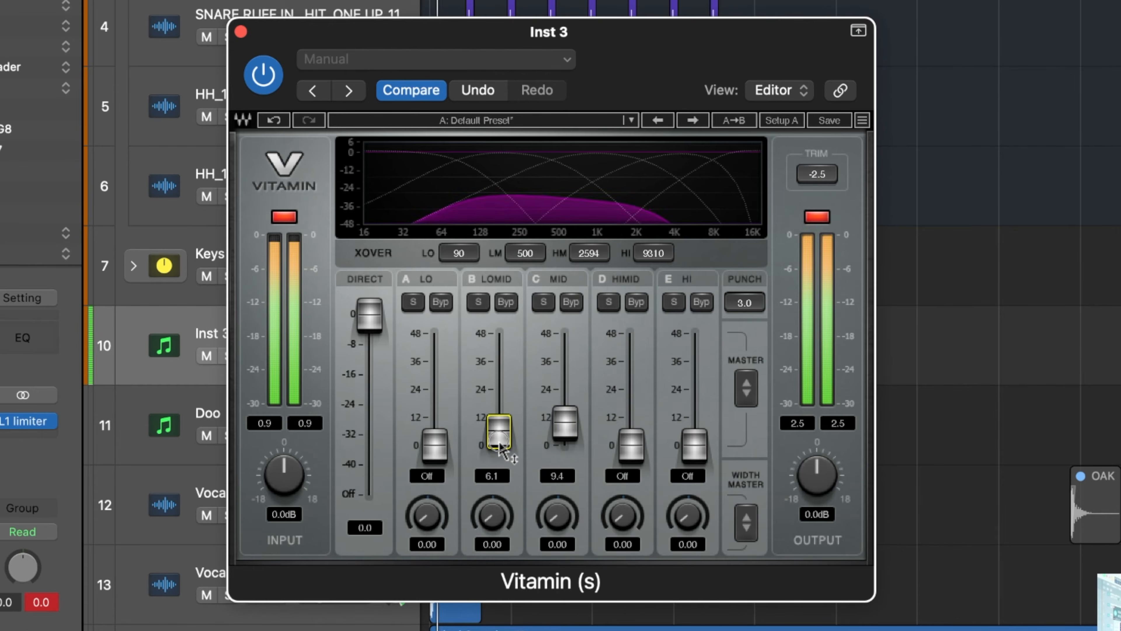
drag(563, 431, 564, 429)
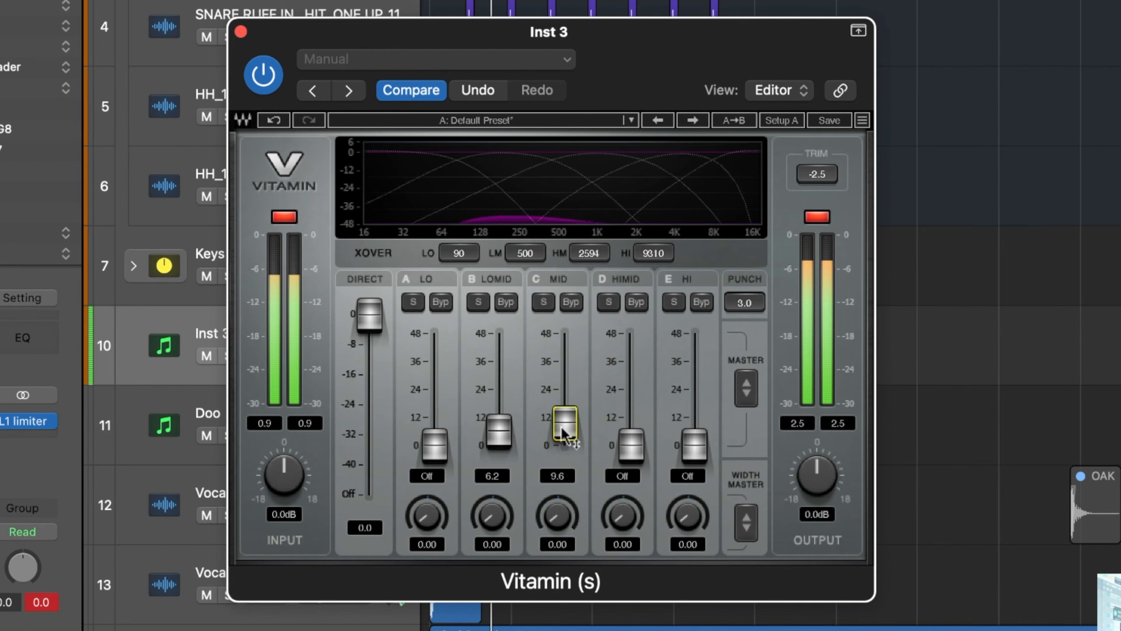
drag(498, 444, 504, 452)
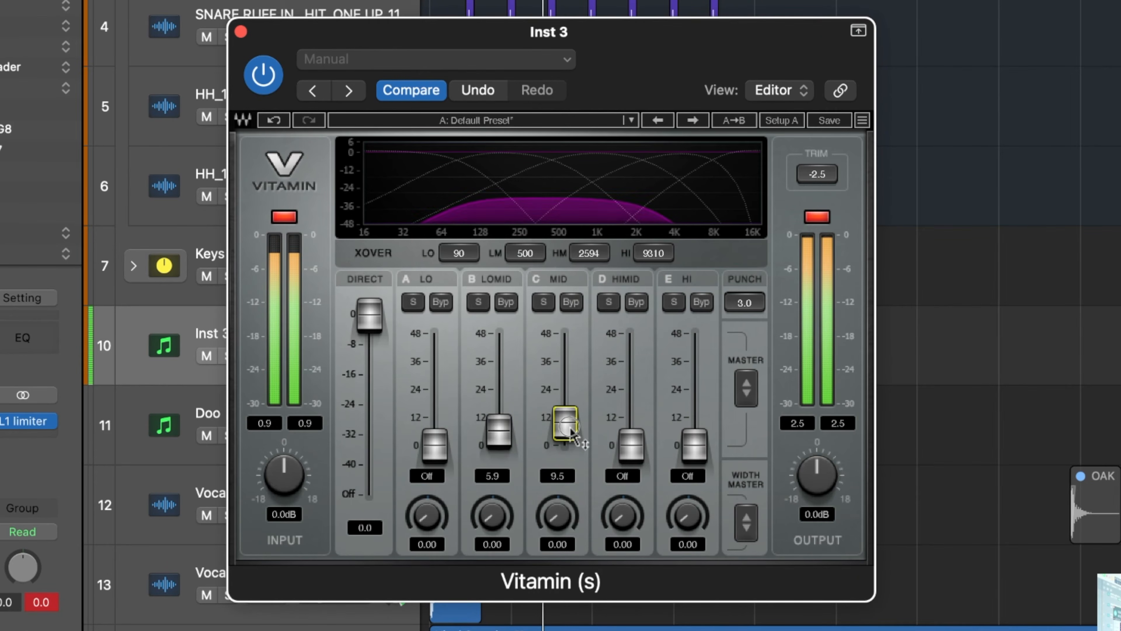
drag(567, 429, 572, 431)
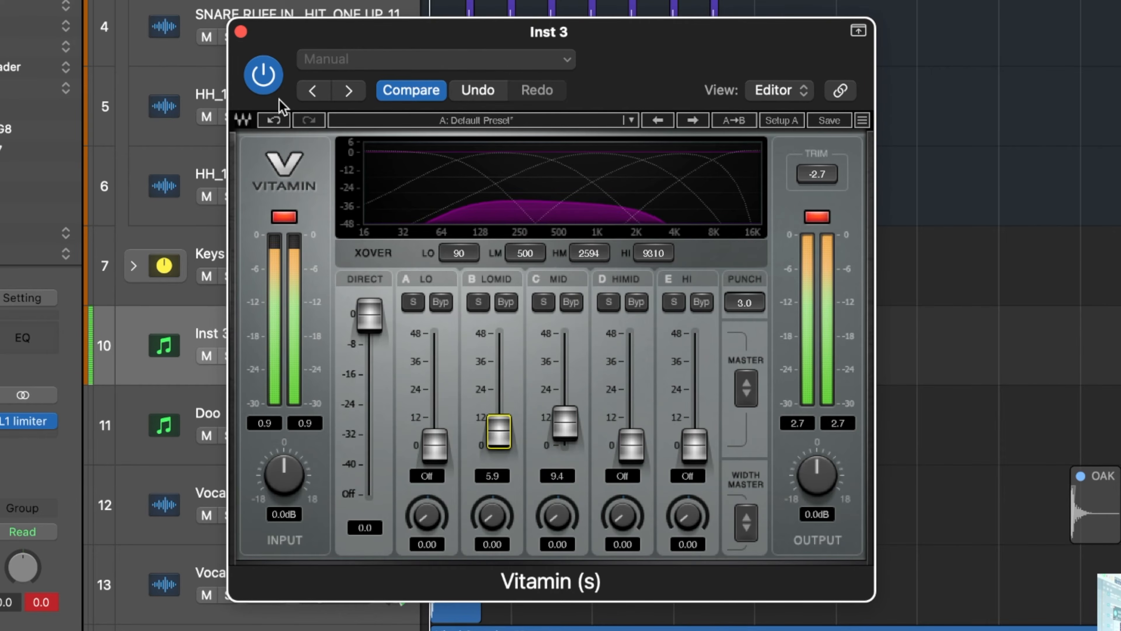
Compare the Inst 3 track in the mix with Vitamin bypassed and active
click(268, 79)
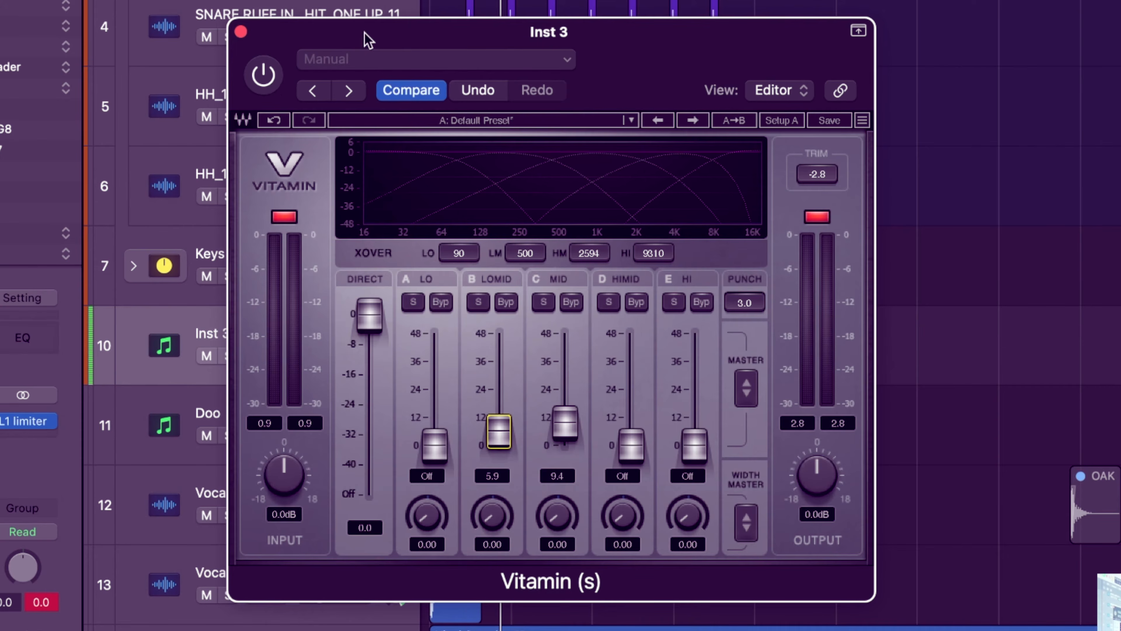
drag(364, 31, 416, 11)
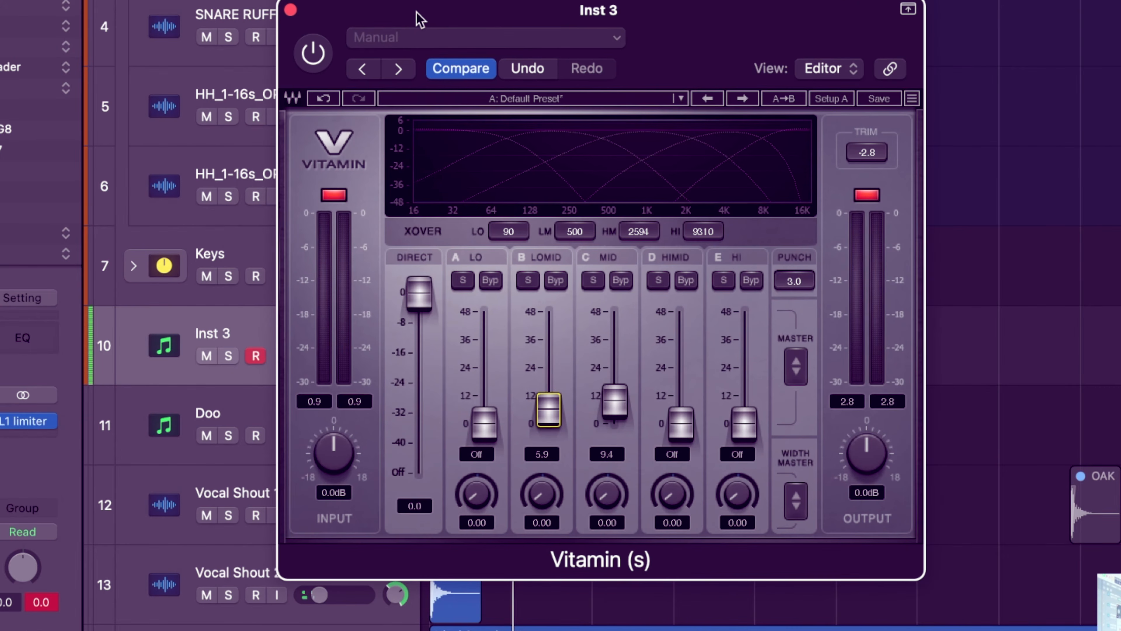
click(314, 55)
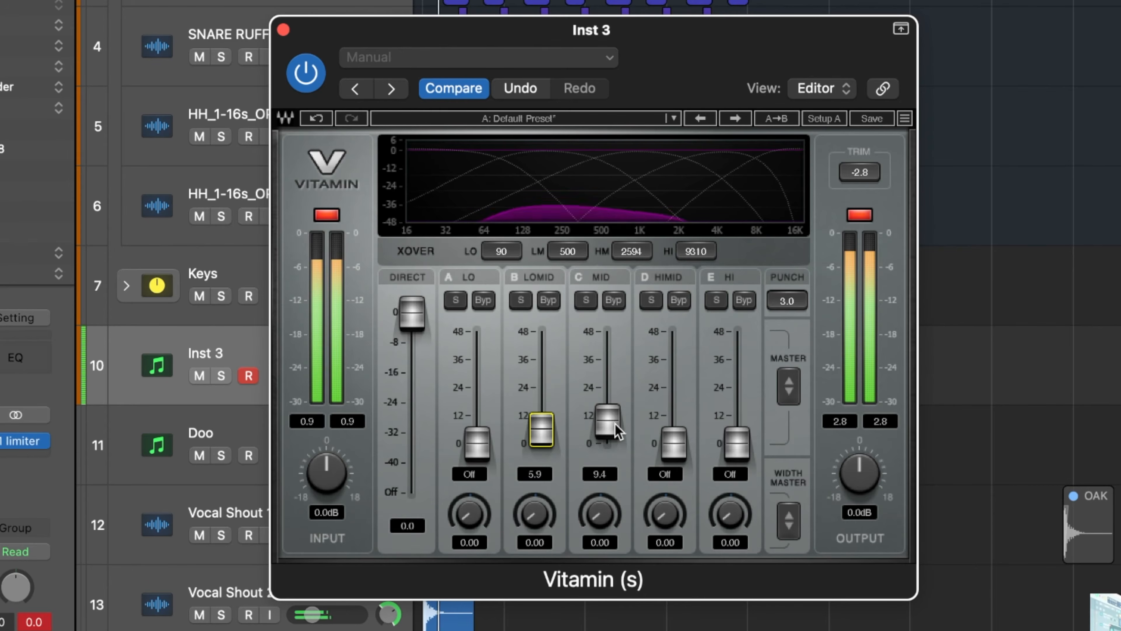
Solo the Inst 3 track and set its Vitamin bands to LOMID 8.2, MID 17.1 and HIMID 11.7
drag(607, 424, 610, 301)
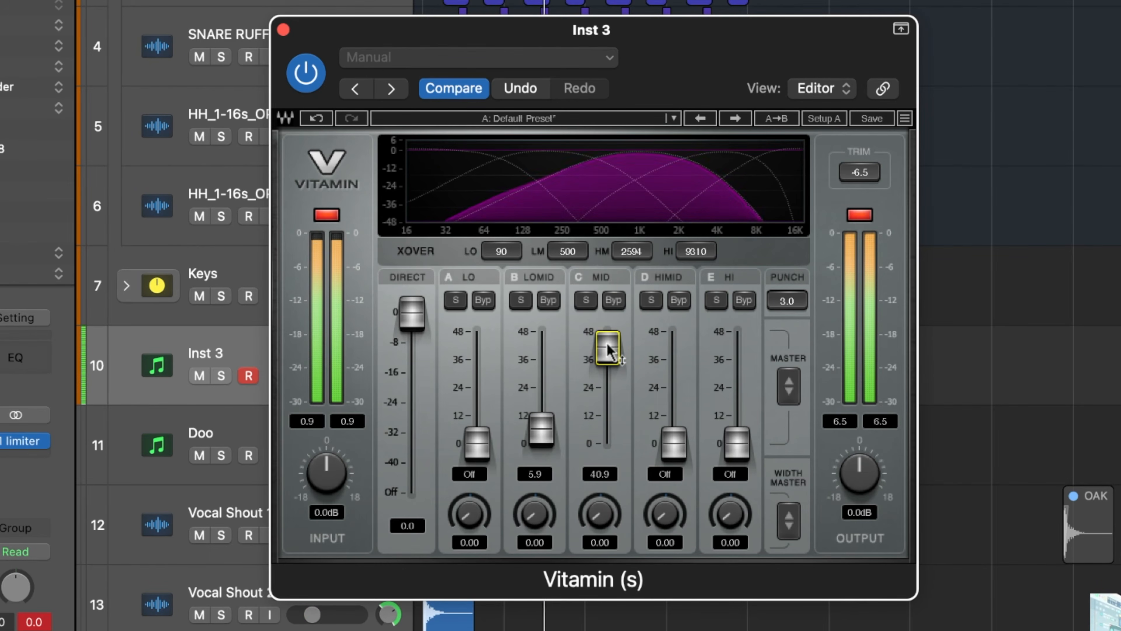
click(221, 375)
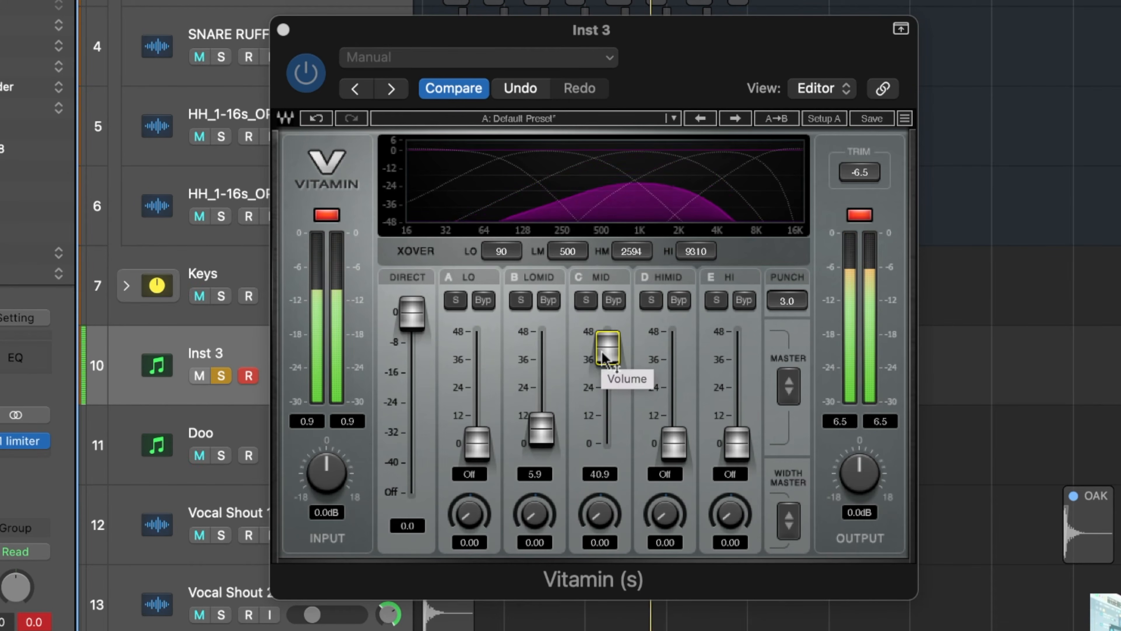
mouse_move(670, 451)
mouse_down()
mouse_move(671, 376)
mouse_move(675, 431)
mouse_up()
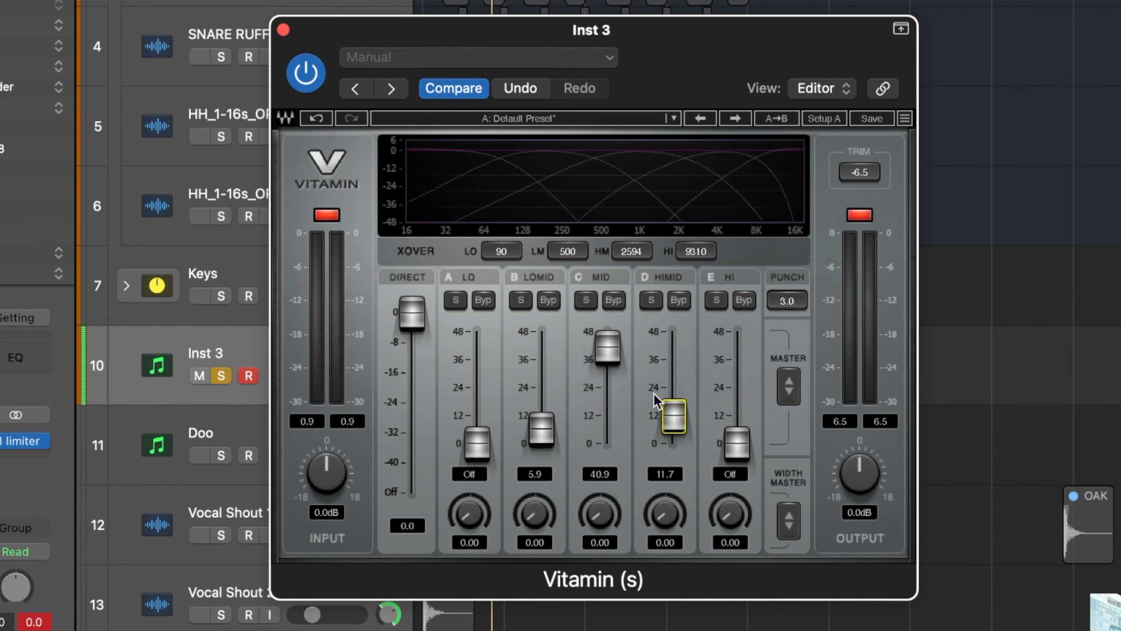
drag(603, 351, 594, 486)
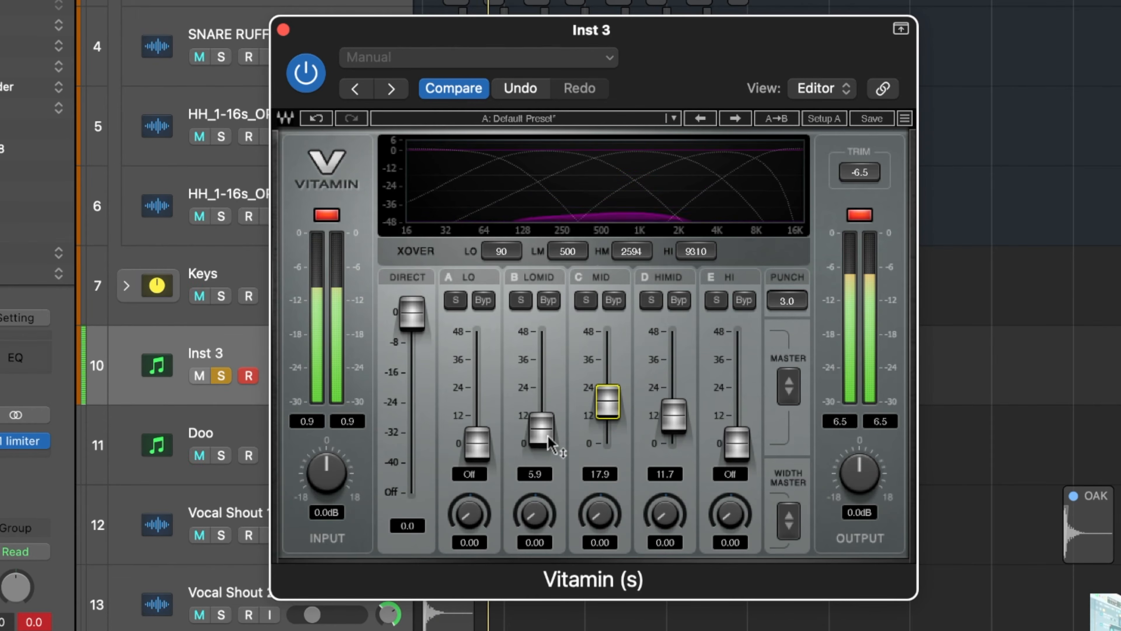
drag(541, 429, 541, 424)
drag(607, 413, 611, 426)
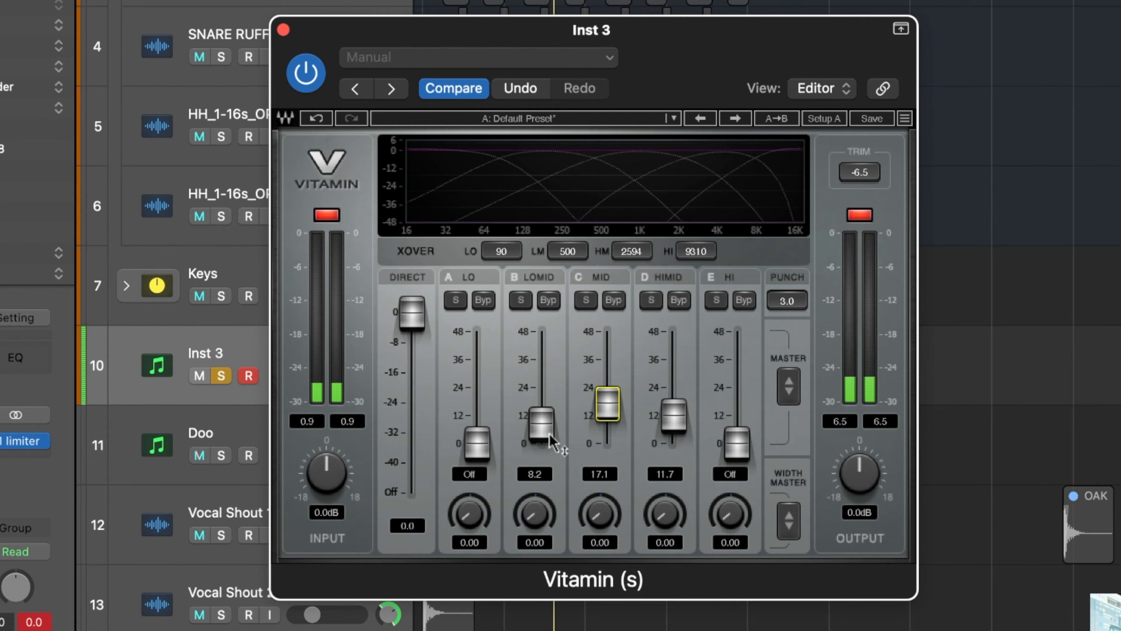
Set the LO band of the Inst 3 track's Vitamin to 5.1 while checking it in playback
click(479, 454)
drag(479, 454, 474, 373)
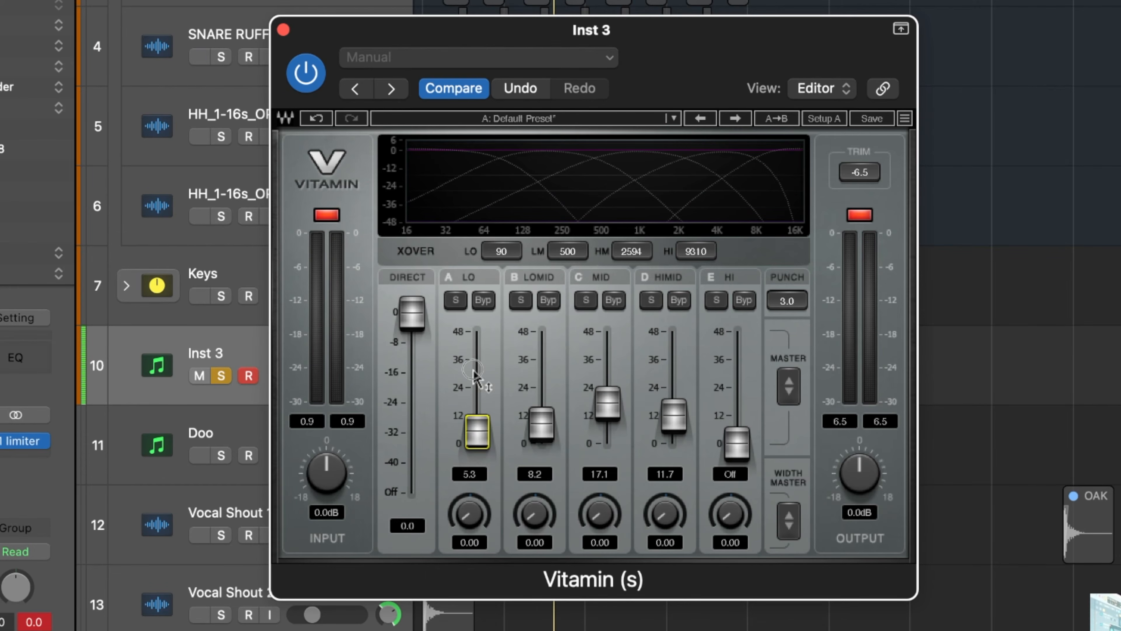
key(space)
drag(479, 441, 479, 442)
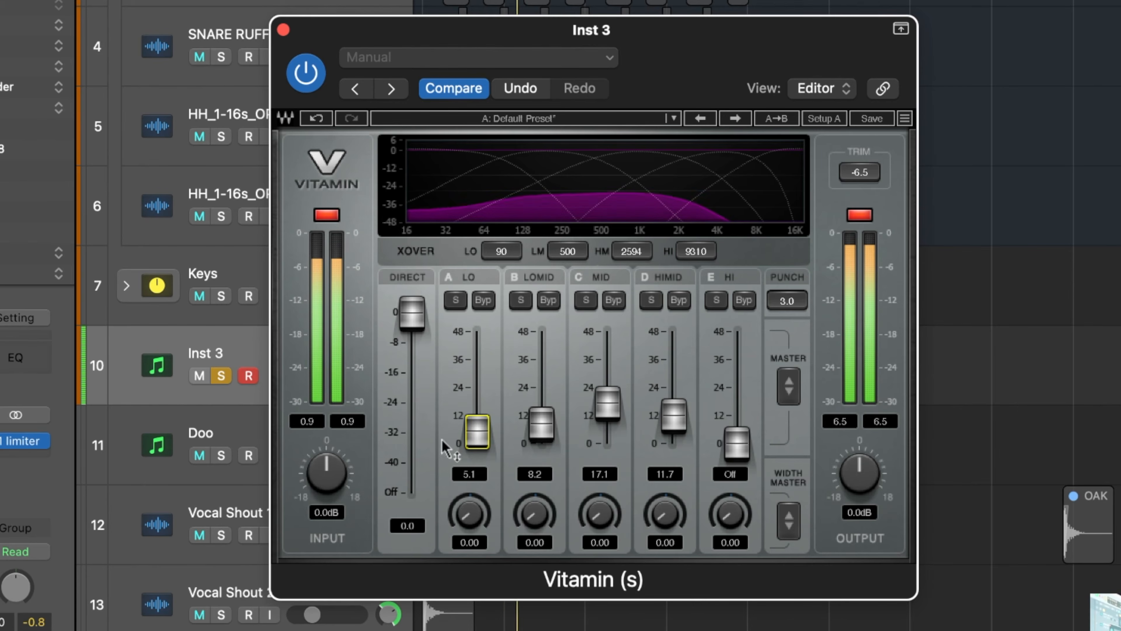
Unsolo the Inst 3 track, set its Vitamin MID band to 17.5 and close the plug-in
click(220, 375)
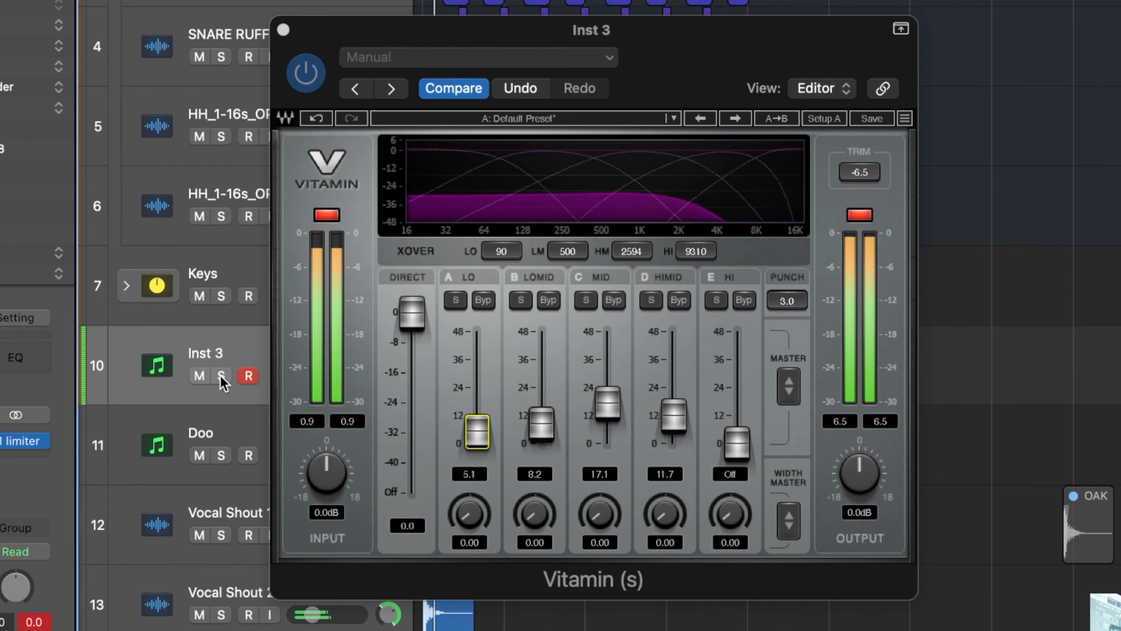
drag(607, 418, 604, 420)
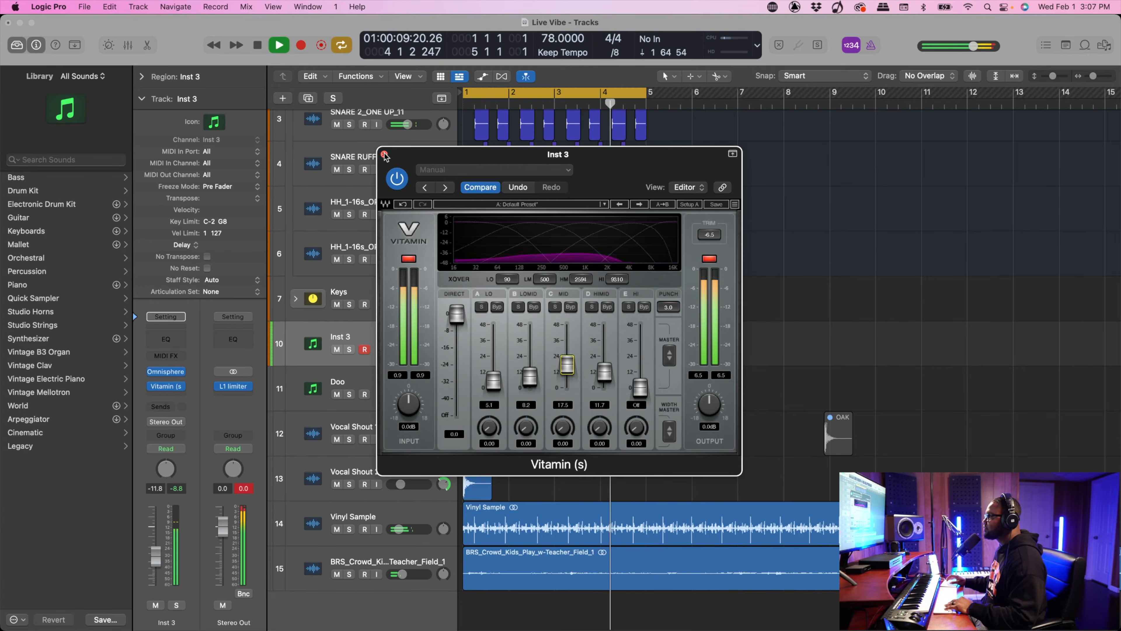
click(284, 29)
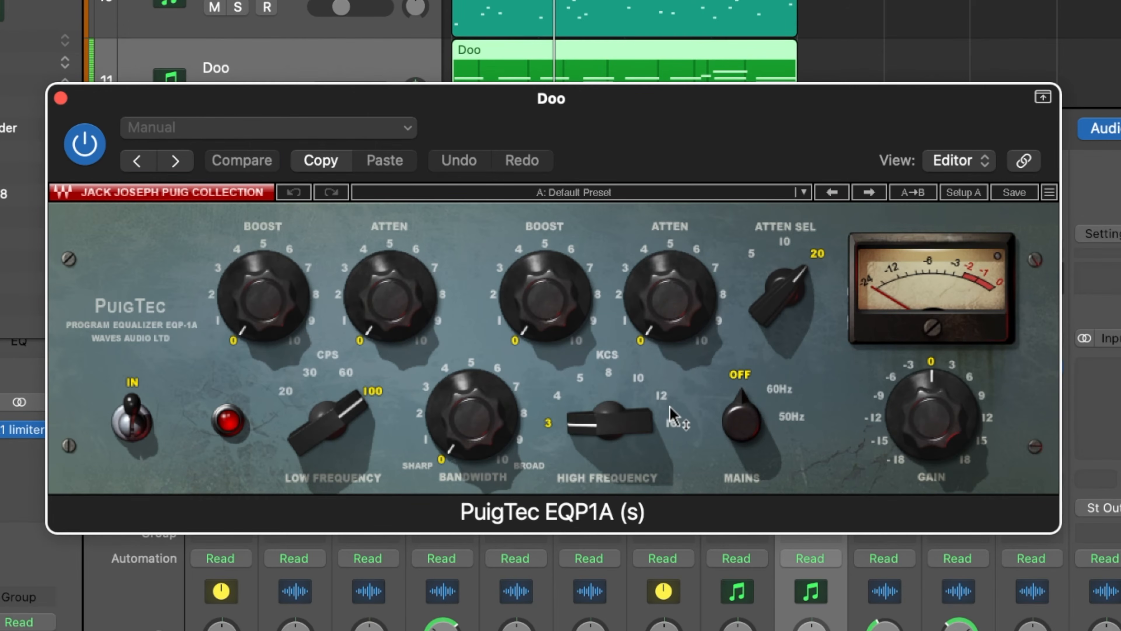
Set the Doo track's PuigTec EQP1A high frequency to 10 kHz and try its high boost during playback, ending at 4.2
drag(669, 413, 634, 239)
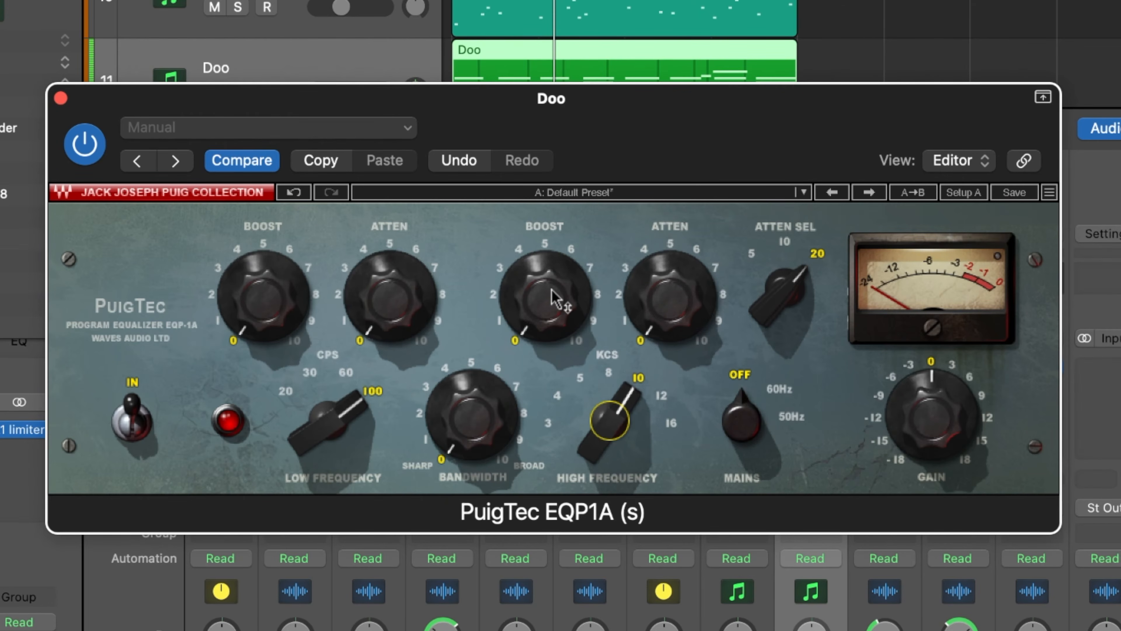
drag(552, 290, 554, 243)
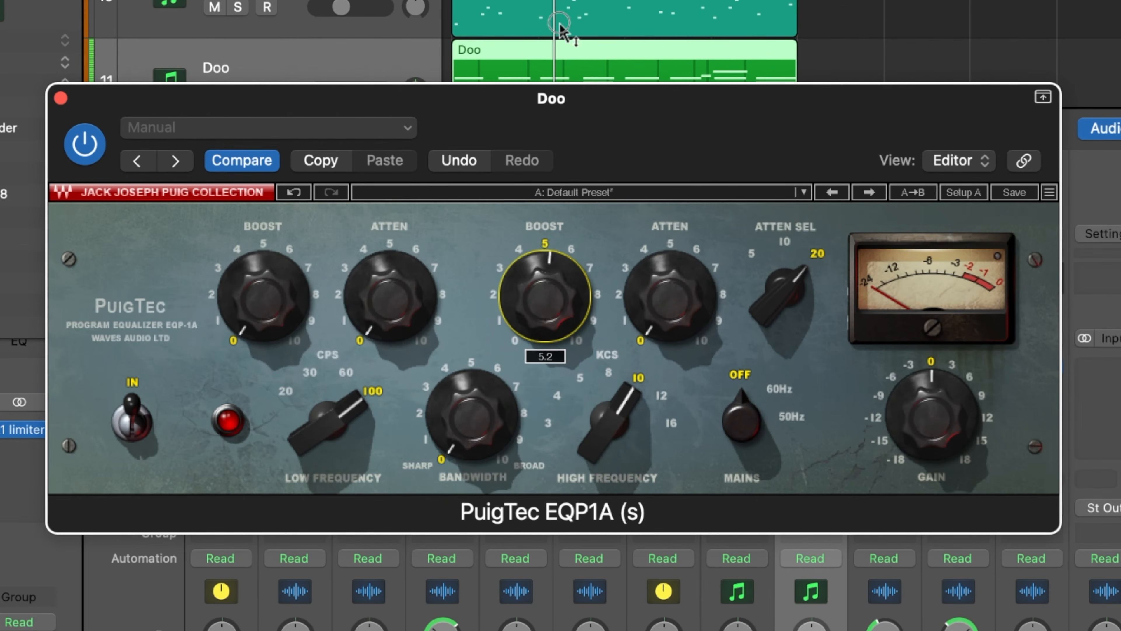
drag(559, 26, 554, 204)
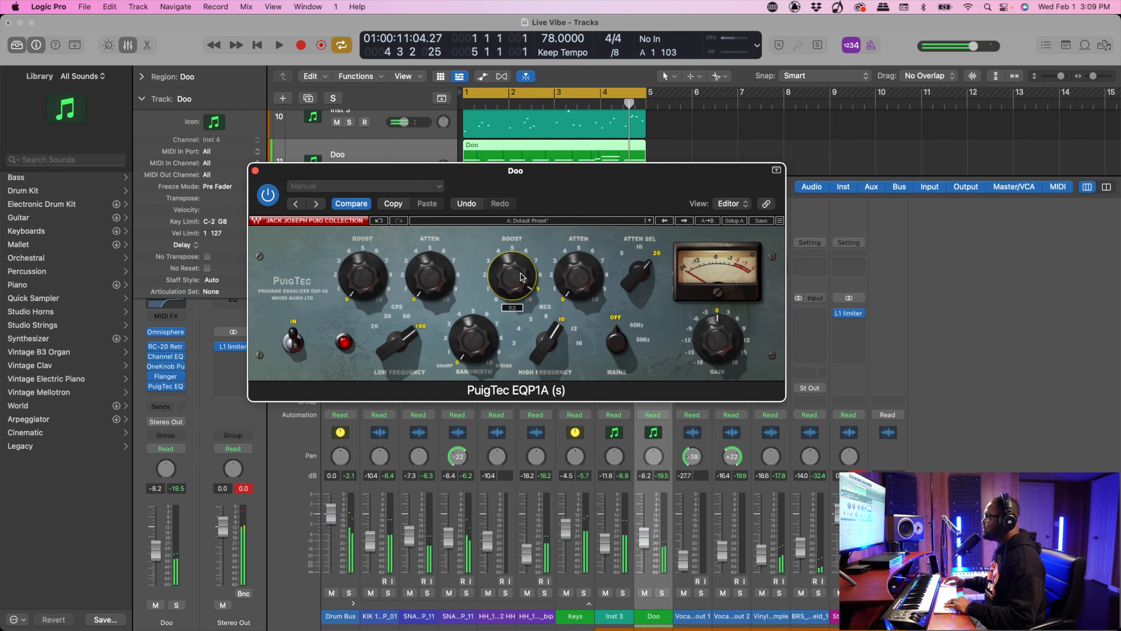
drag(521, 276, 506, 305)
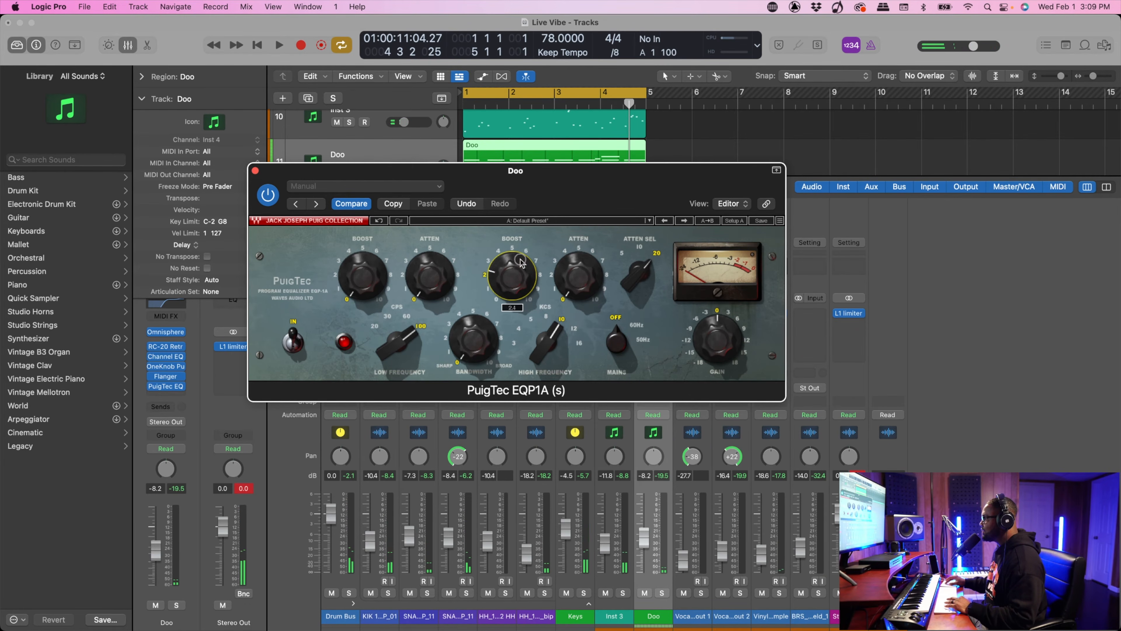
drag(521, 261, 567, 219)
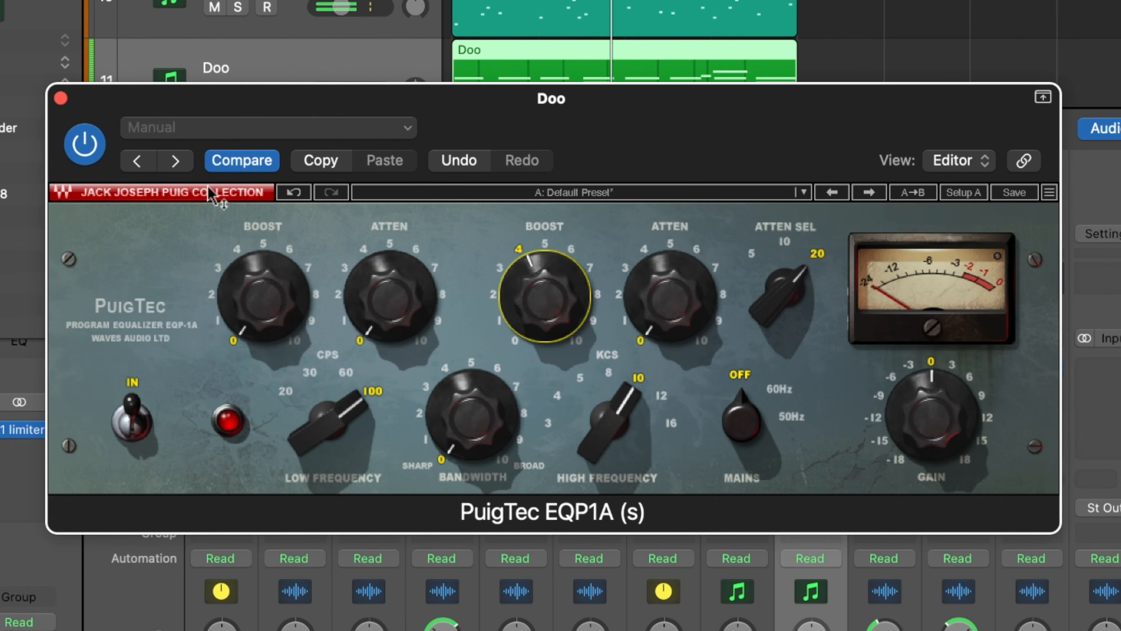
Solo the Doo track, try a high-frequency boost of 9.1 and compare the sound with the PuigTec EQ bypassed and active
key(s)
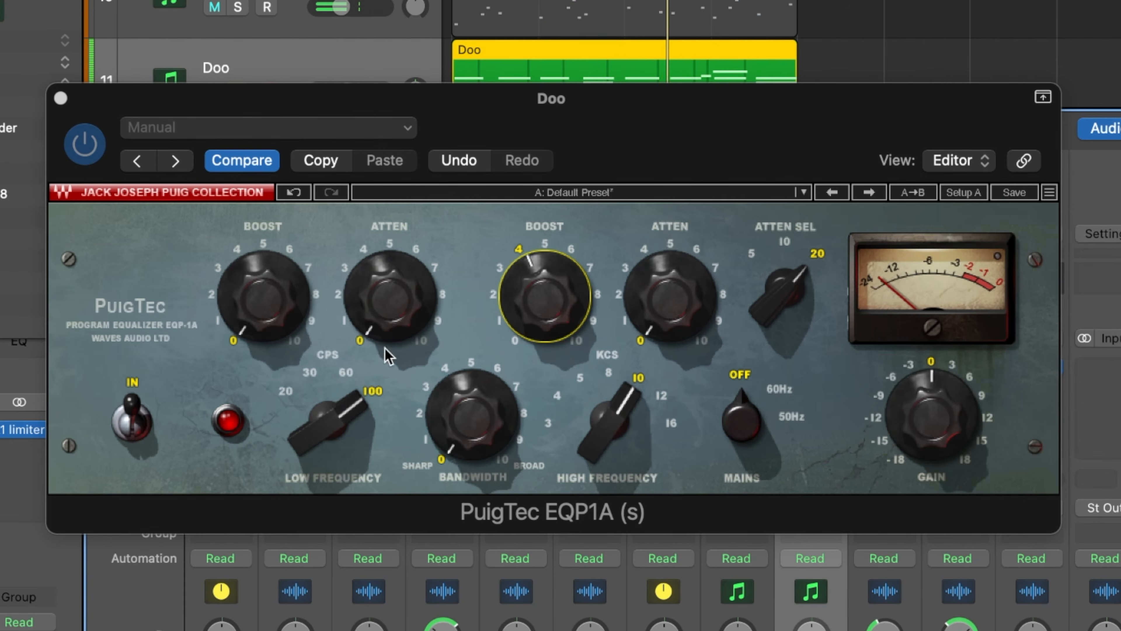
mouse_move(550, 274)
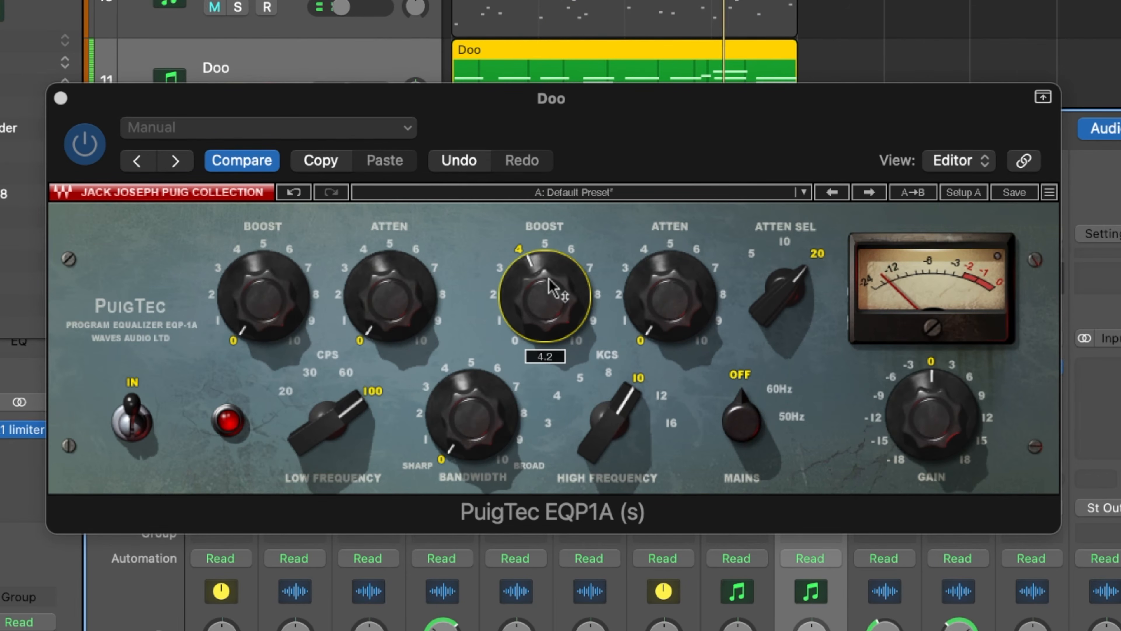
drag(550, 295, 549, 45)
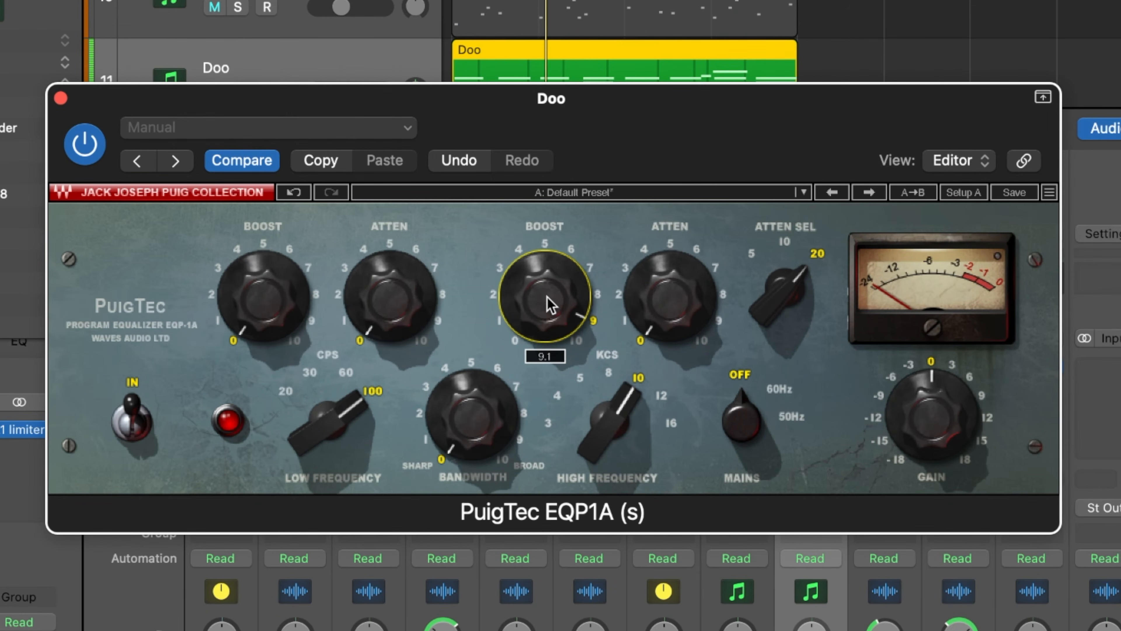
click(83, 144)
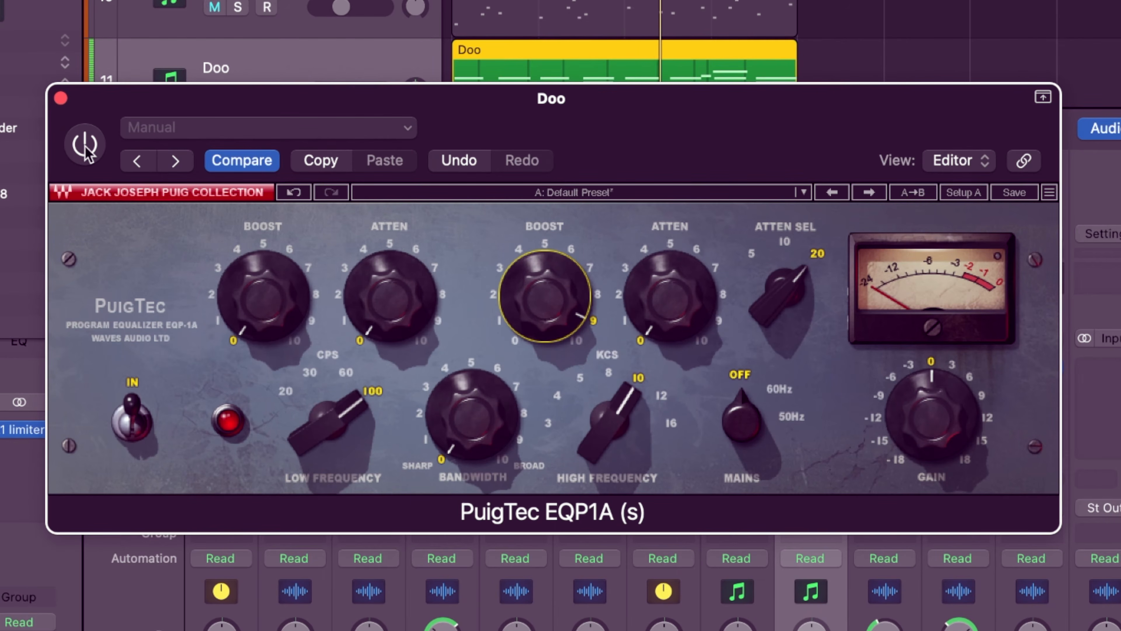
click(85, 145)
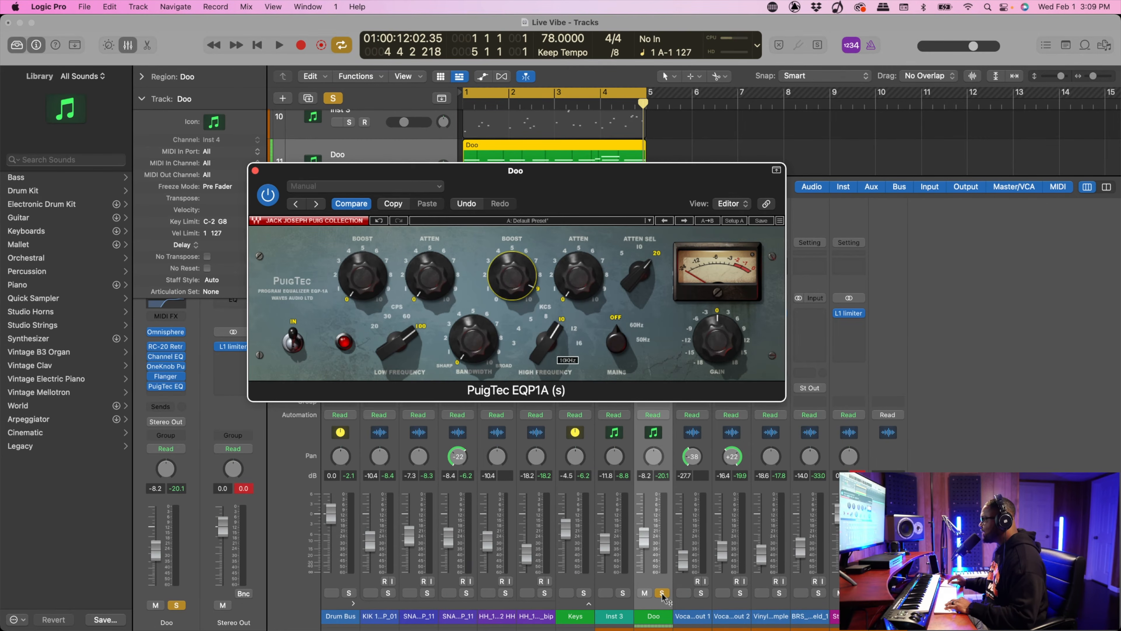
Unsolo the Doo track and set its PuigTec high-frequency boost to 3.7 while playing the full mix
click(662, 594)
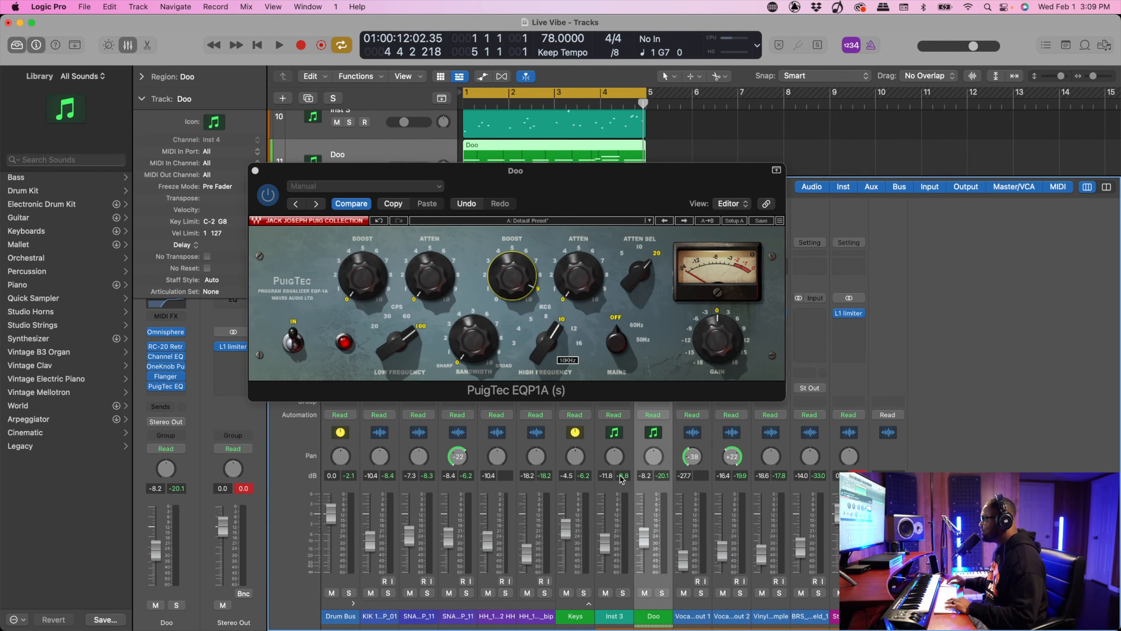
key(space)
drag(512, 281, 501, 401)
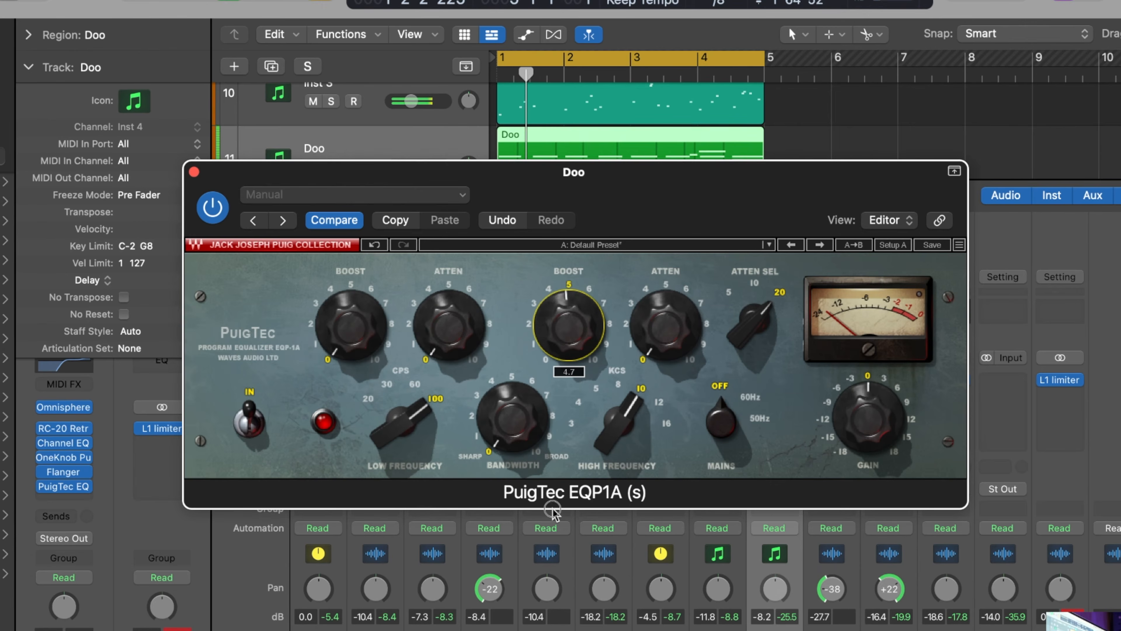
drag(552, 511, 535, 560)
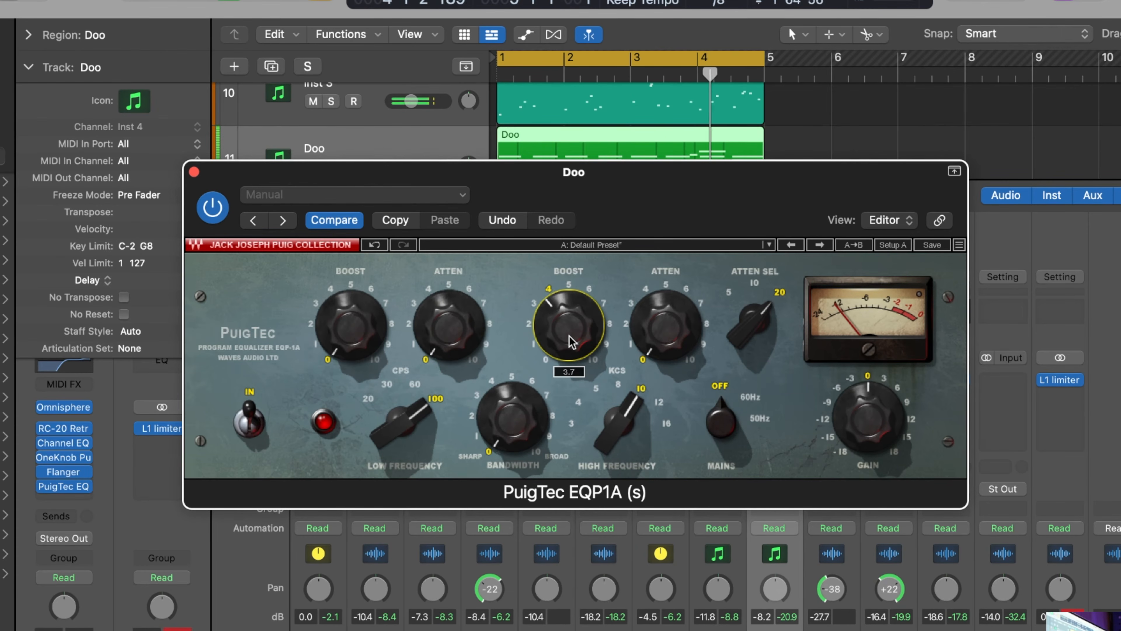
Solo the Doo track and set its PuigTec low-frequency boost to 11.0 during playback
click(785, 630)
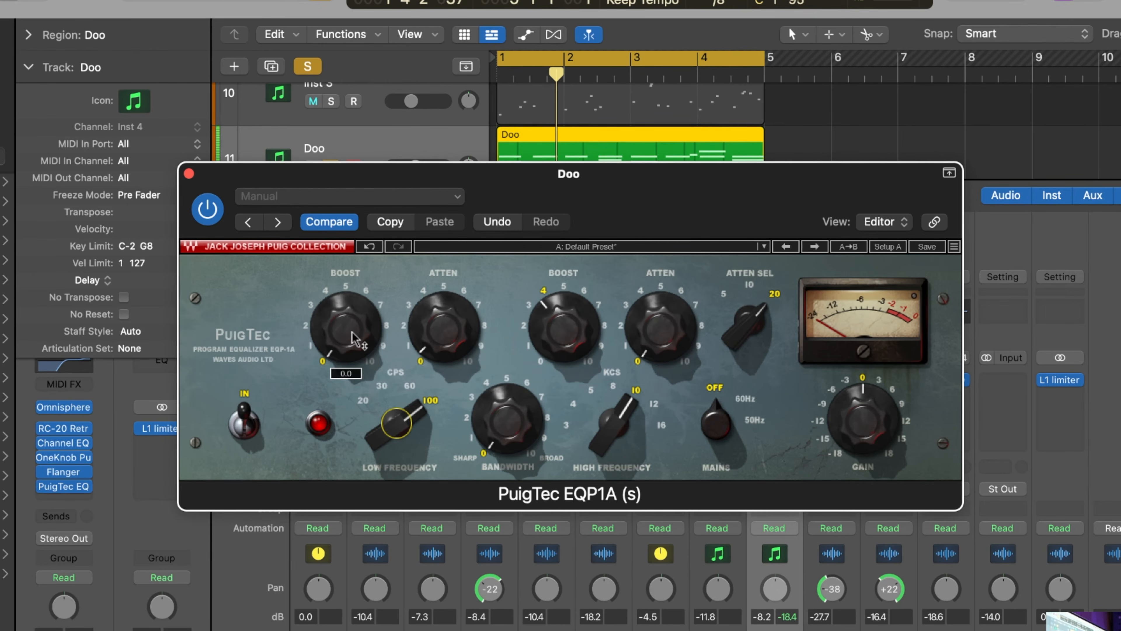
drag(355, 340, 353, 274)
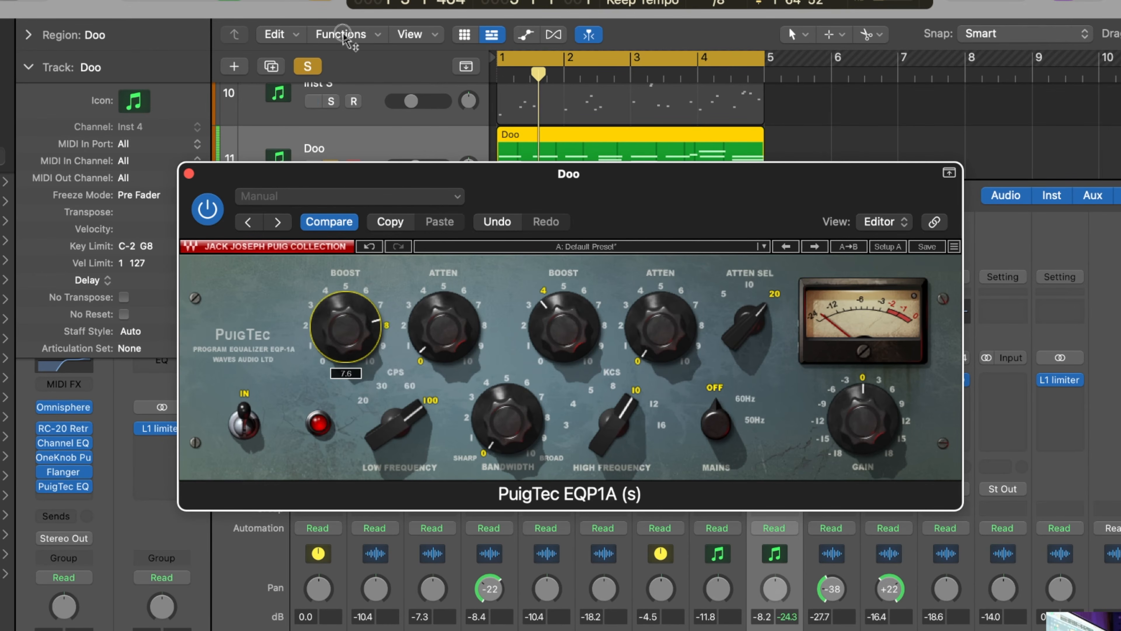
drag(343, 34, 353, 336)
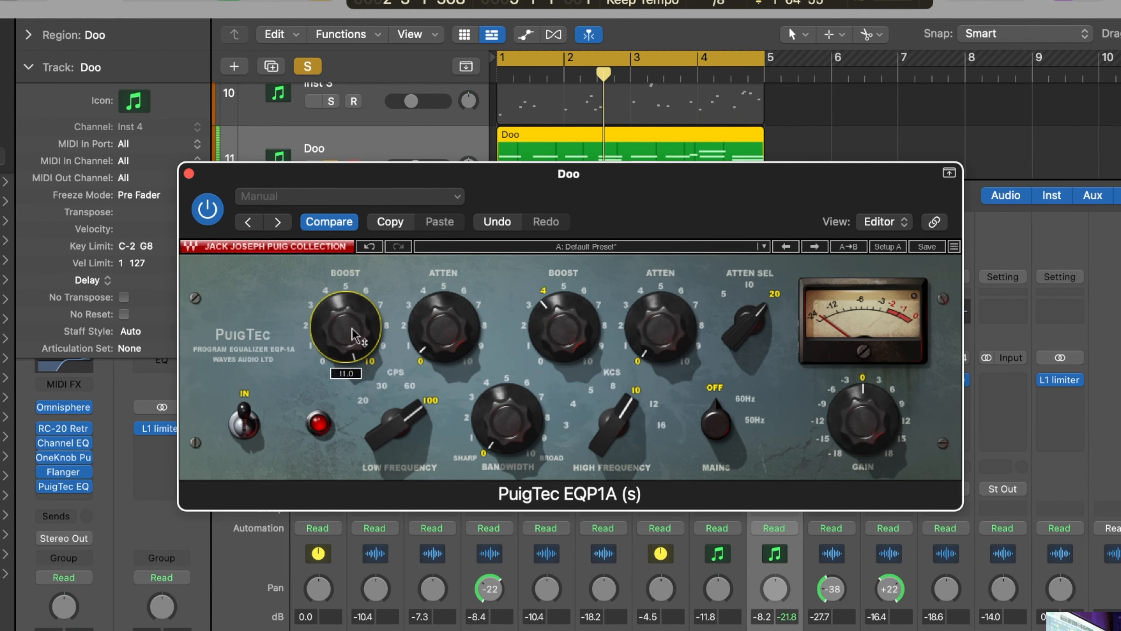
Compare the soloed Doo track with the PuigTec EQ bypassed and active, and unsolo the track
click(209, 215)
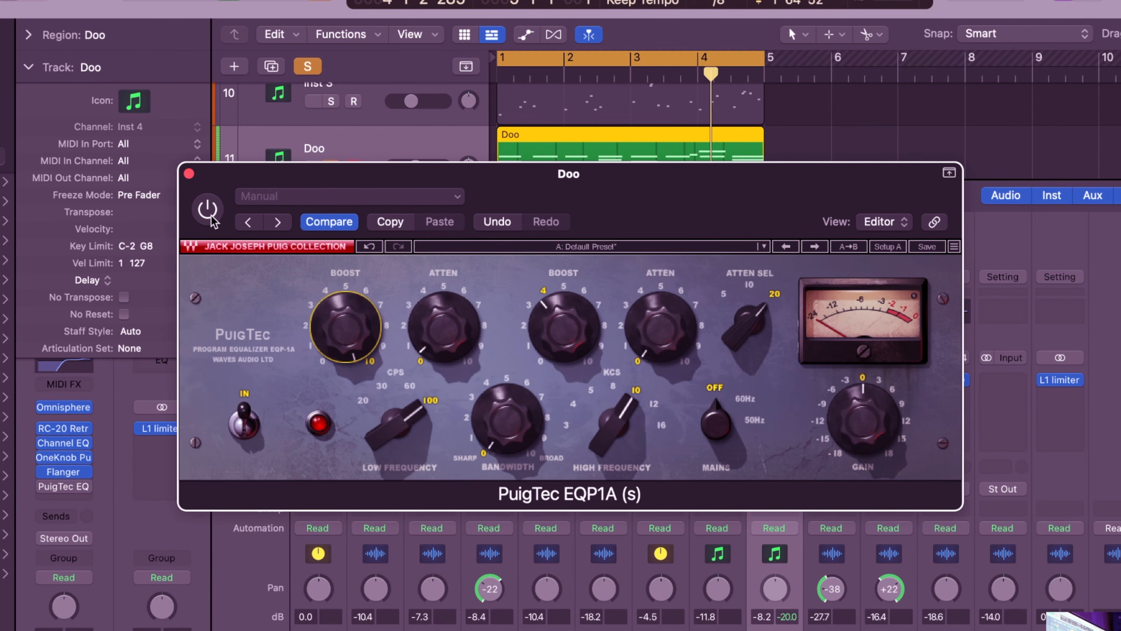
click(211, 217)
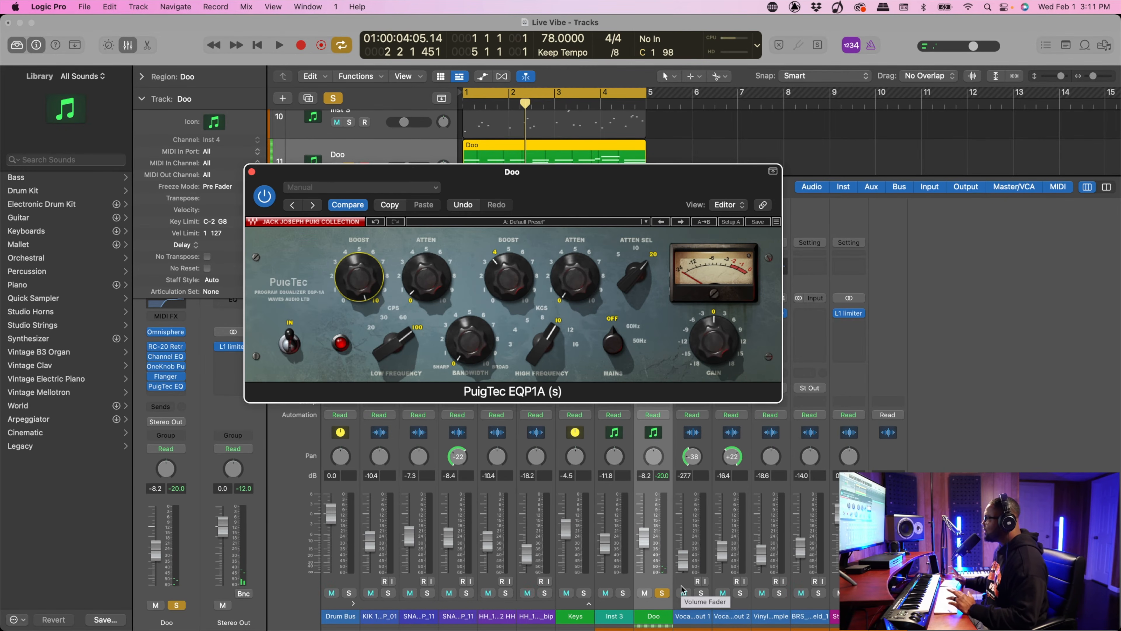
click(662, 592)
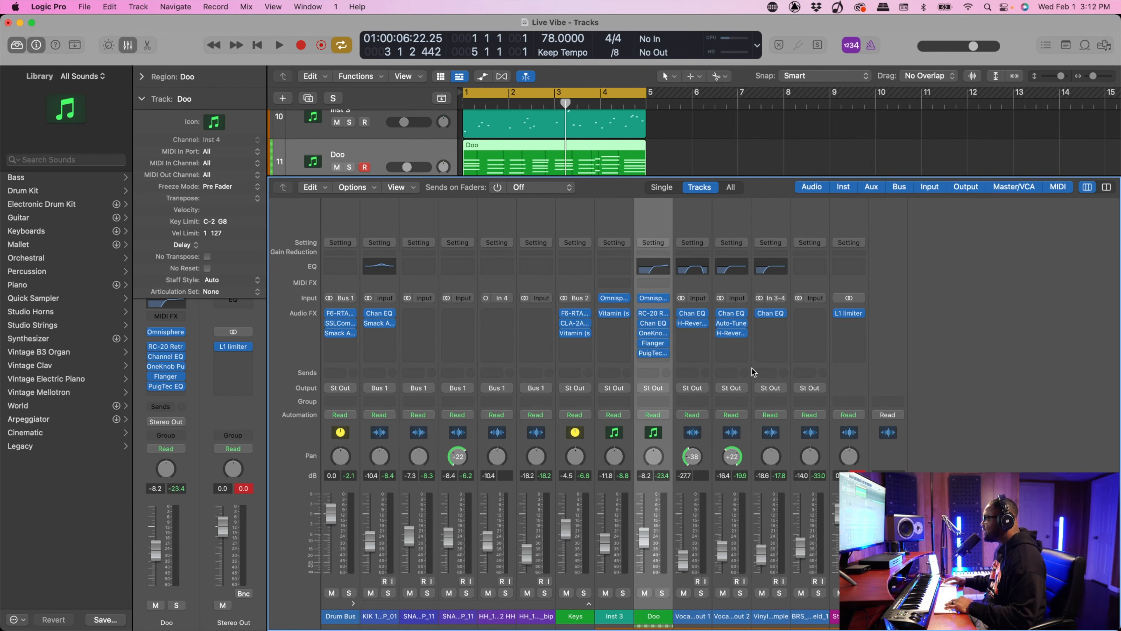
Solo the Vocal Shout 2 track and adjust the HiPass and LoPass filters of its H-Delay, including moving them together with Link
click(740, 592)
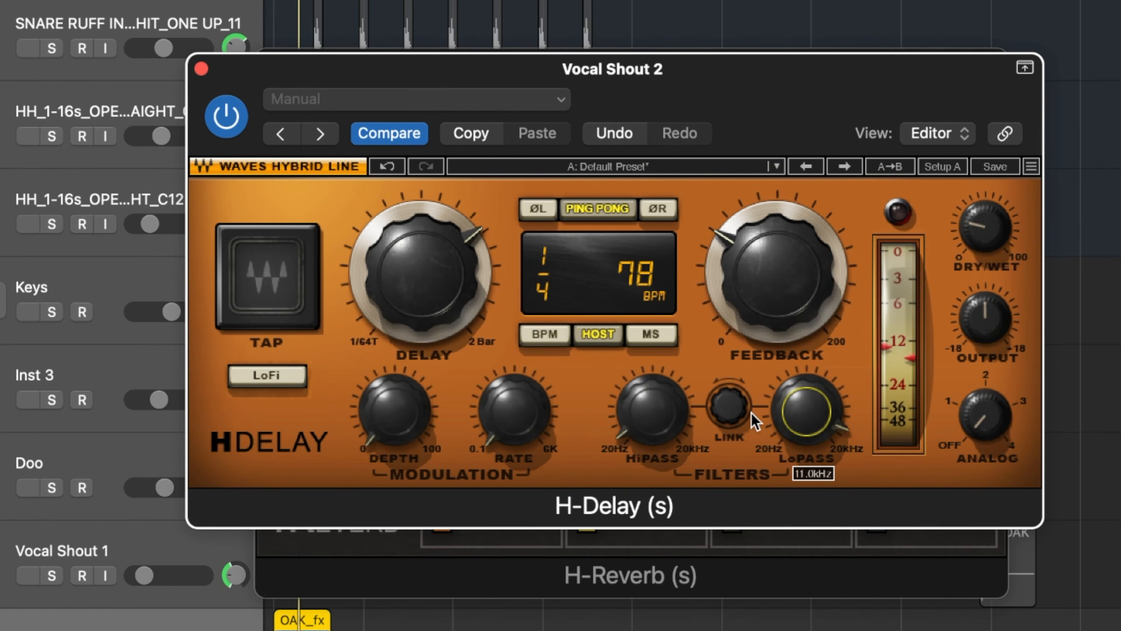
drag(649, 411, 631, 357)
drag(813, 415, 803, 481)
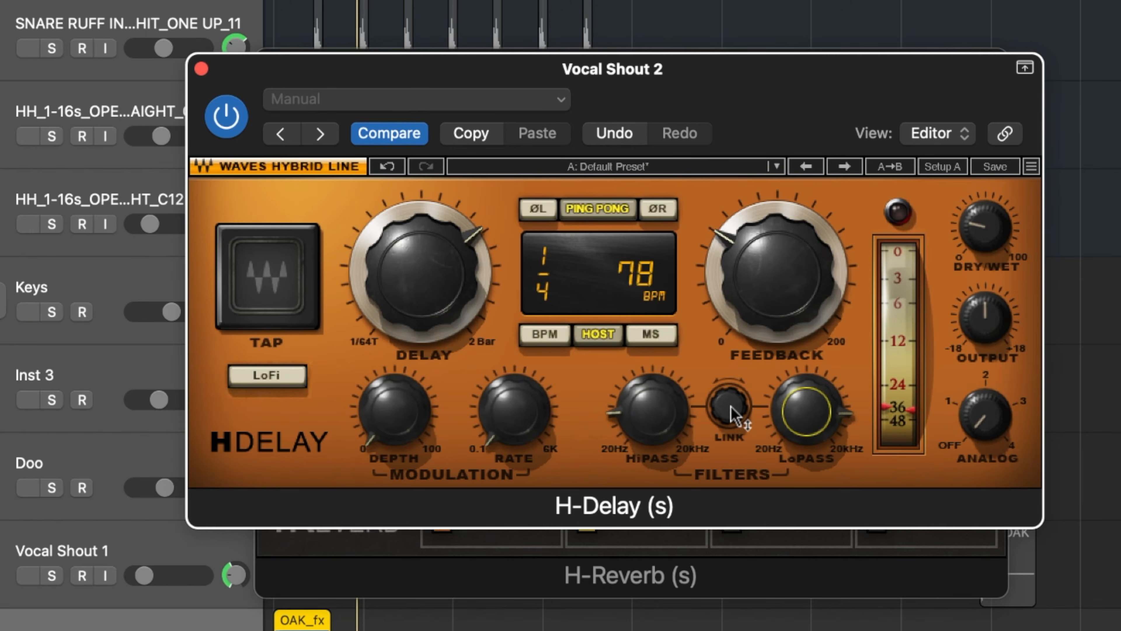
drag(731, 414, 697, 533)
Set the H-Delay's modulation rate to 1.20, raise its depth to about halfway and turn on LoFi
drag(547, 417, 530, 283)
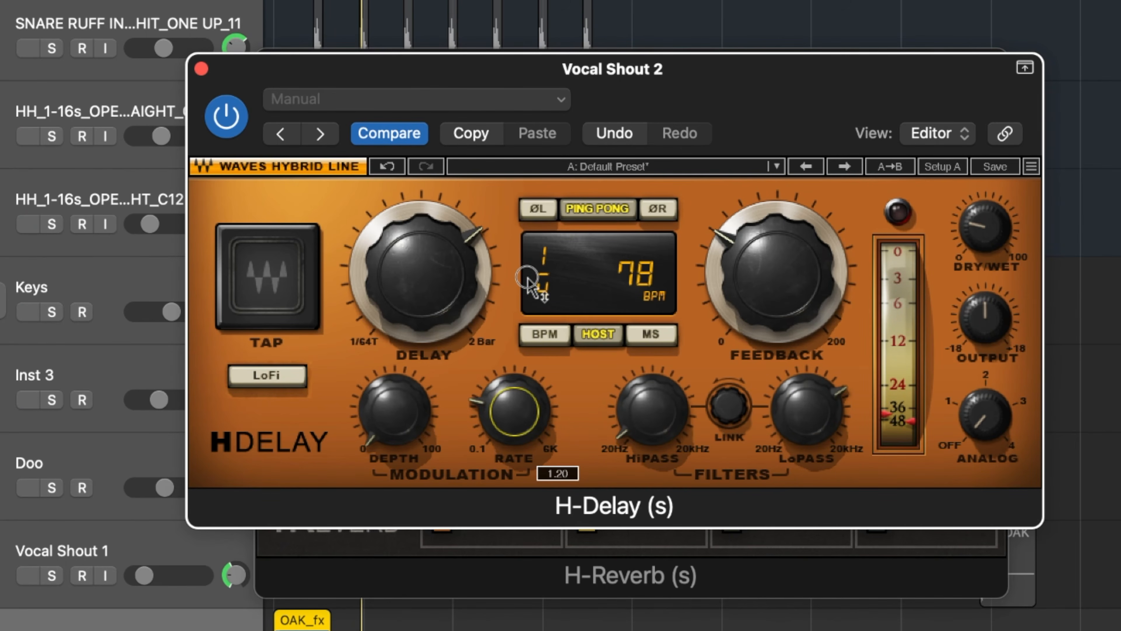
drag(393, 413, 410, 311)
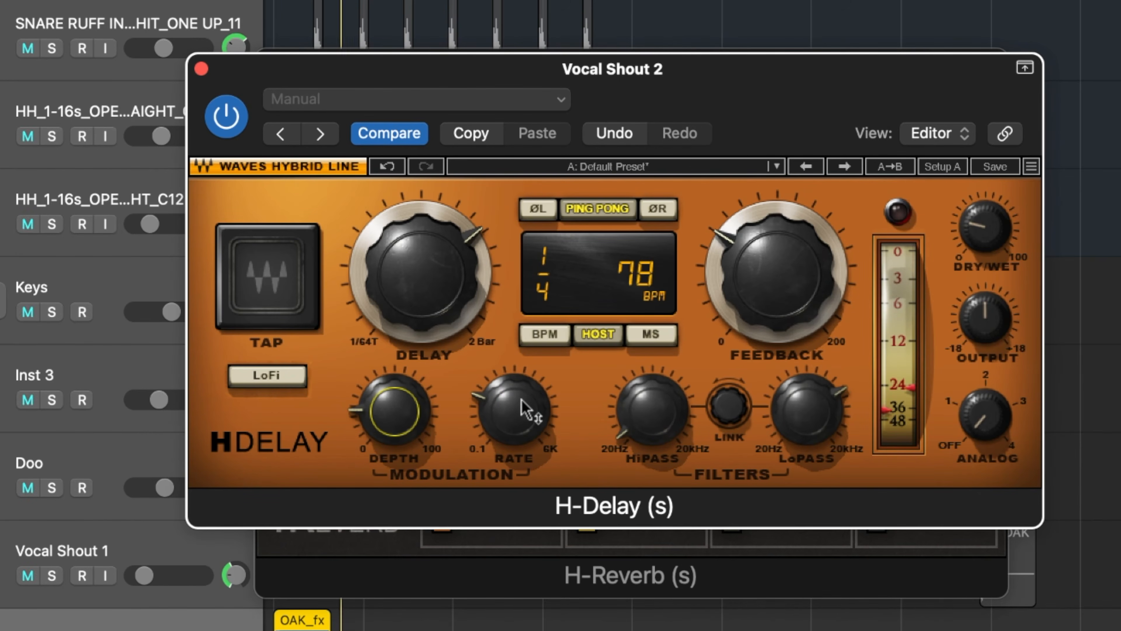
click(279, 371)
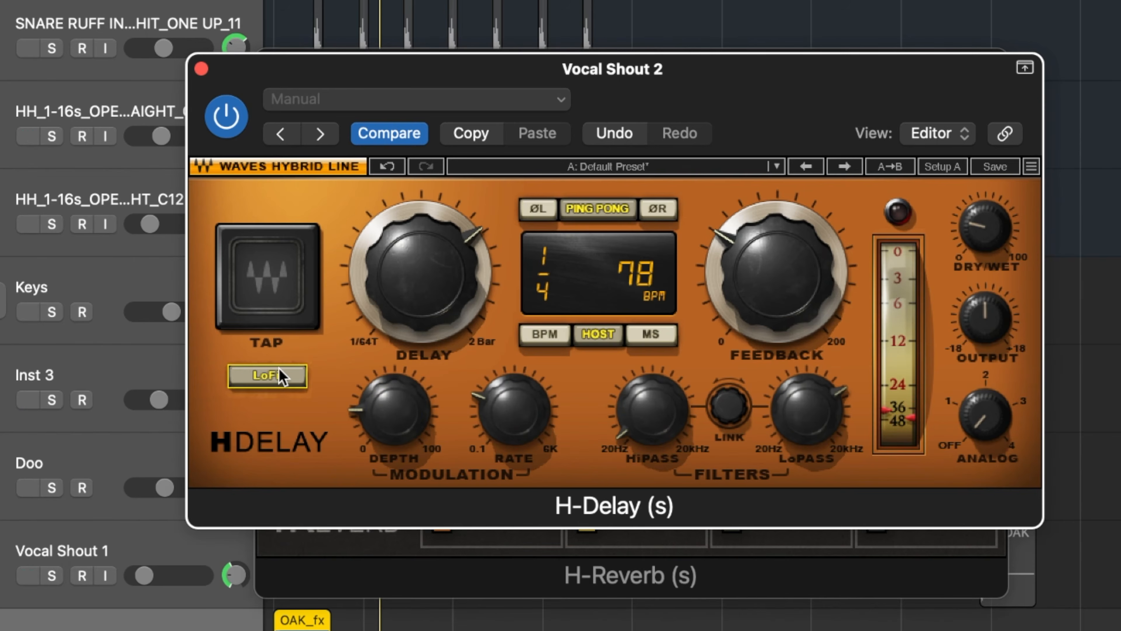
key(space)
mouse_move(527, 415)
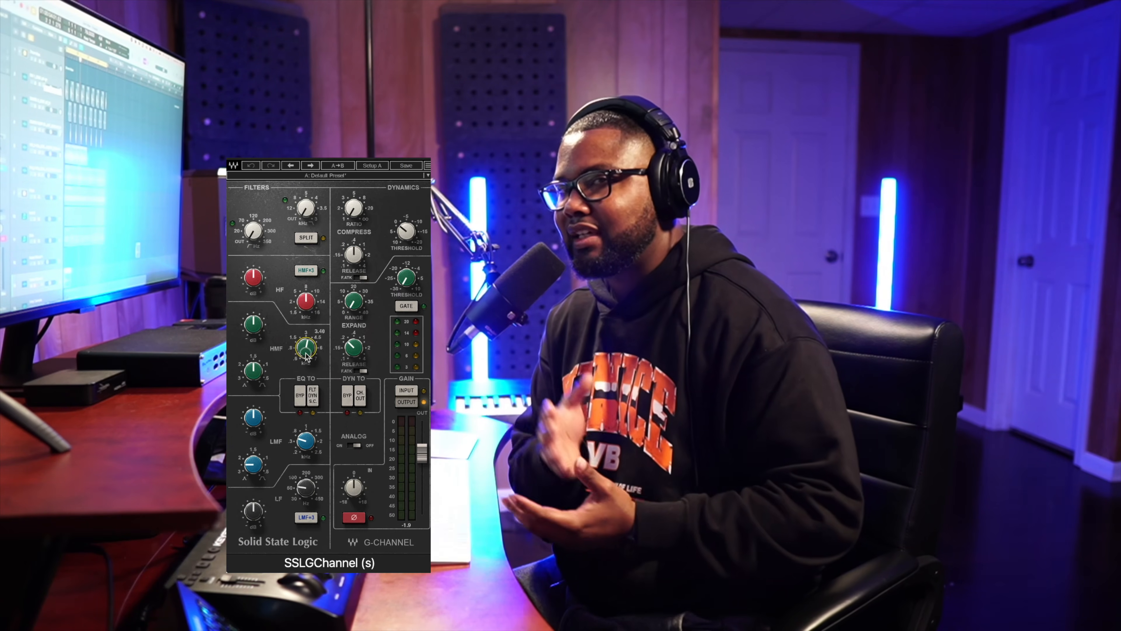
drag(306, 353, 275, 442)
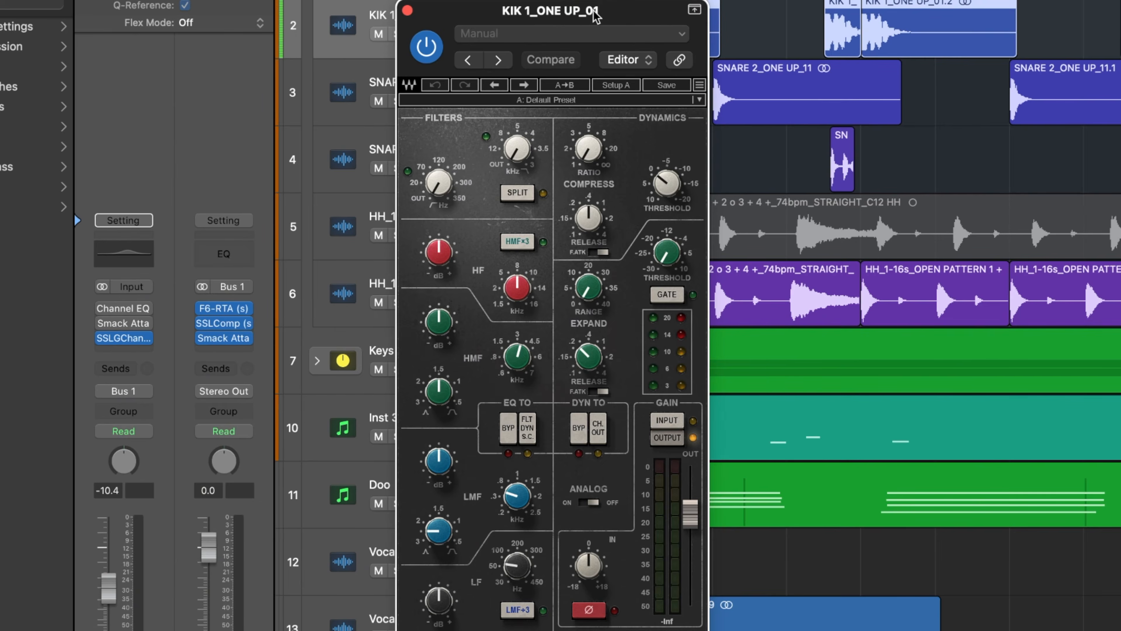
Solo the KIK 1_ONE UP_01 track, lower the HMF frequency in its SSLGChannel and boost the HMF gain during playback
drag(596, 16, 673, 0)
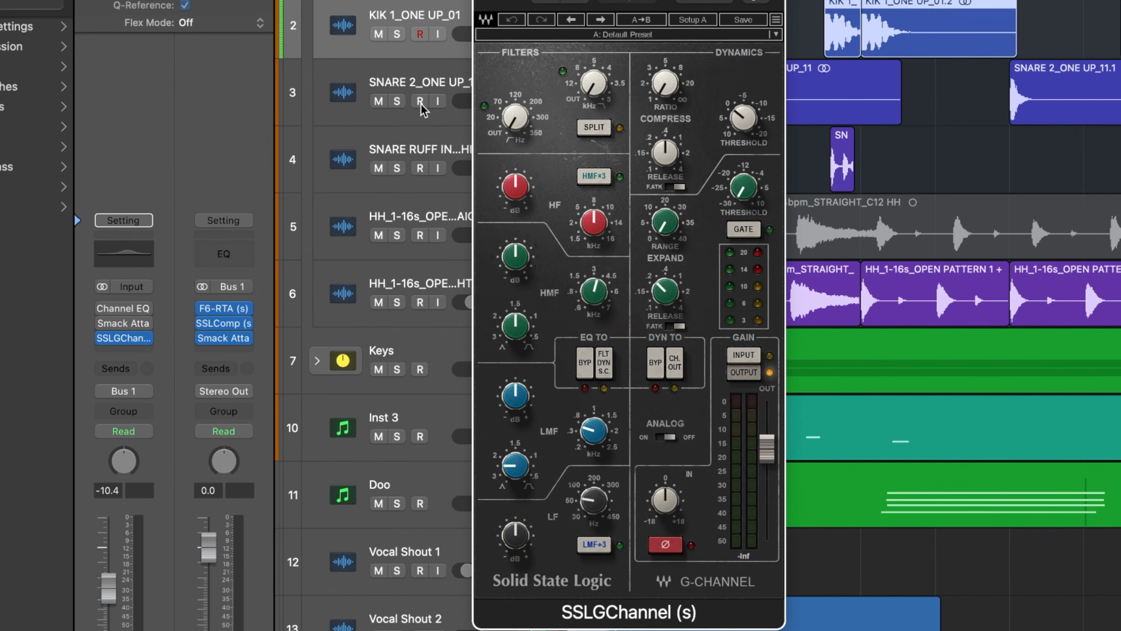
click(395, 34)
key(space)
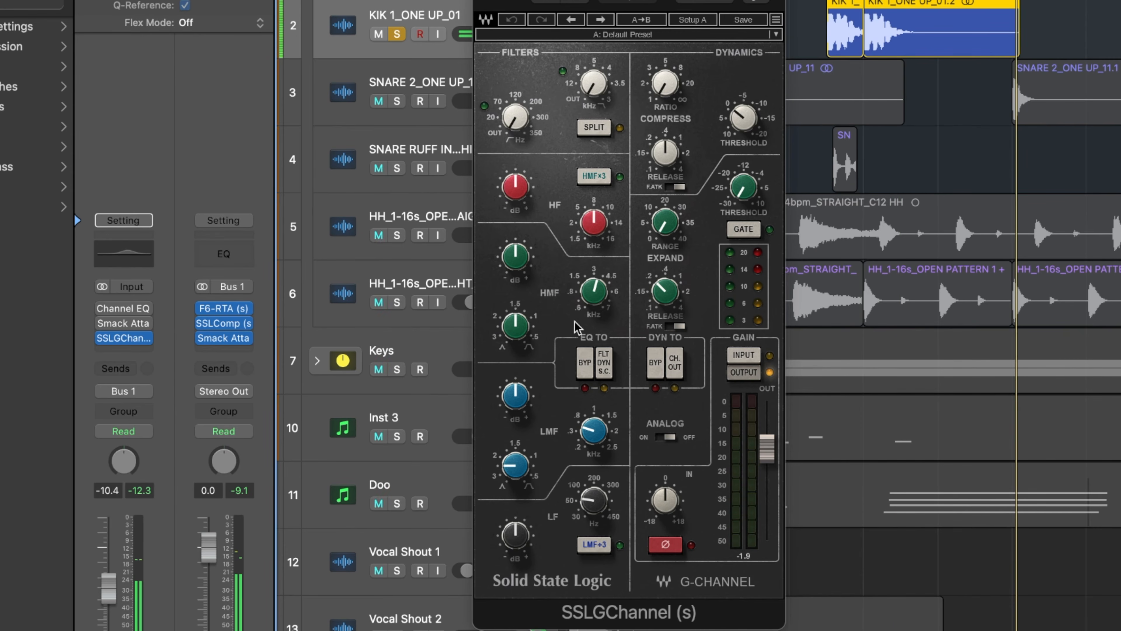
drag(596, 292, 575, 352)
drag(566, 388, 555, 415)
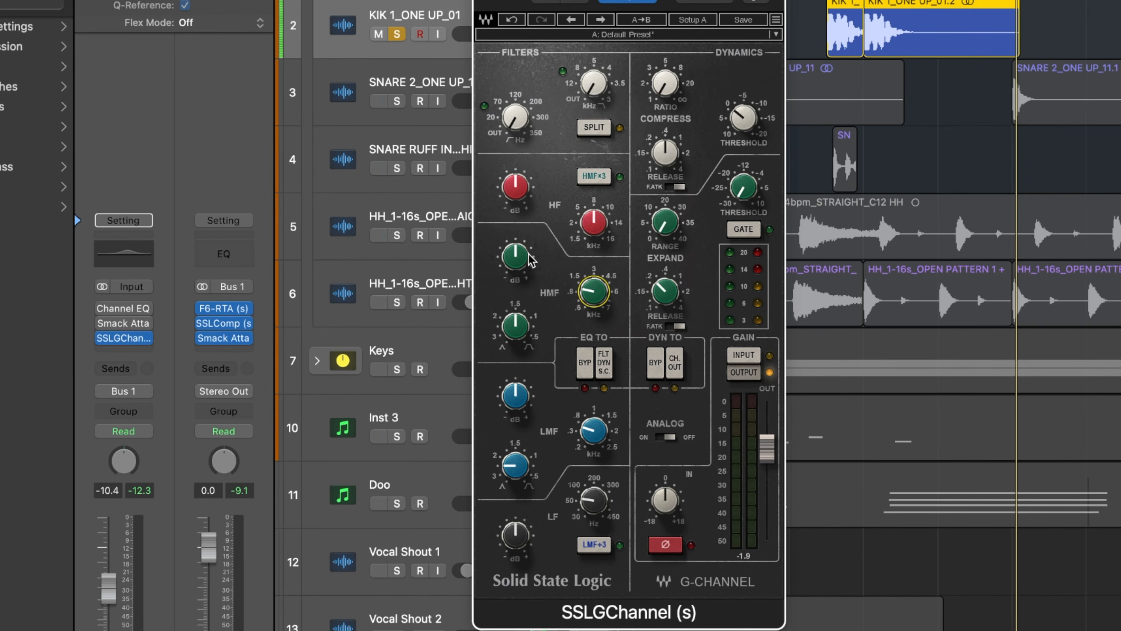
drag(520, 261, 532, 104)
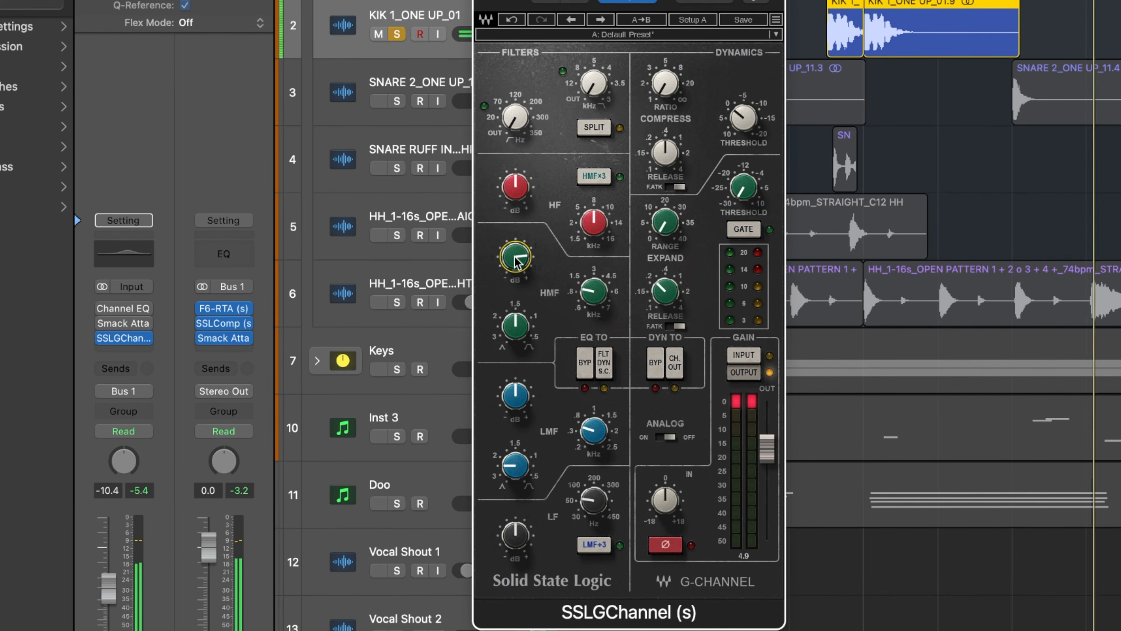
mouse_move(517, 257)
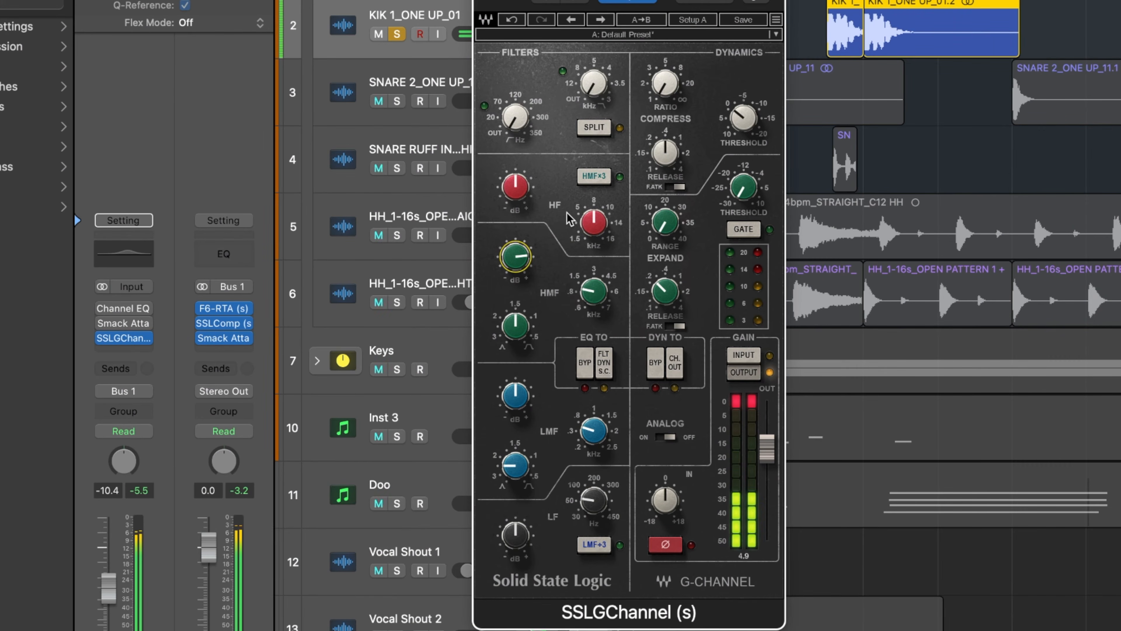
Unsolo the kick track and compare the full mix with its SSLGChannel bypassed and active
click(397, 35)
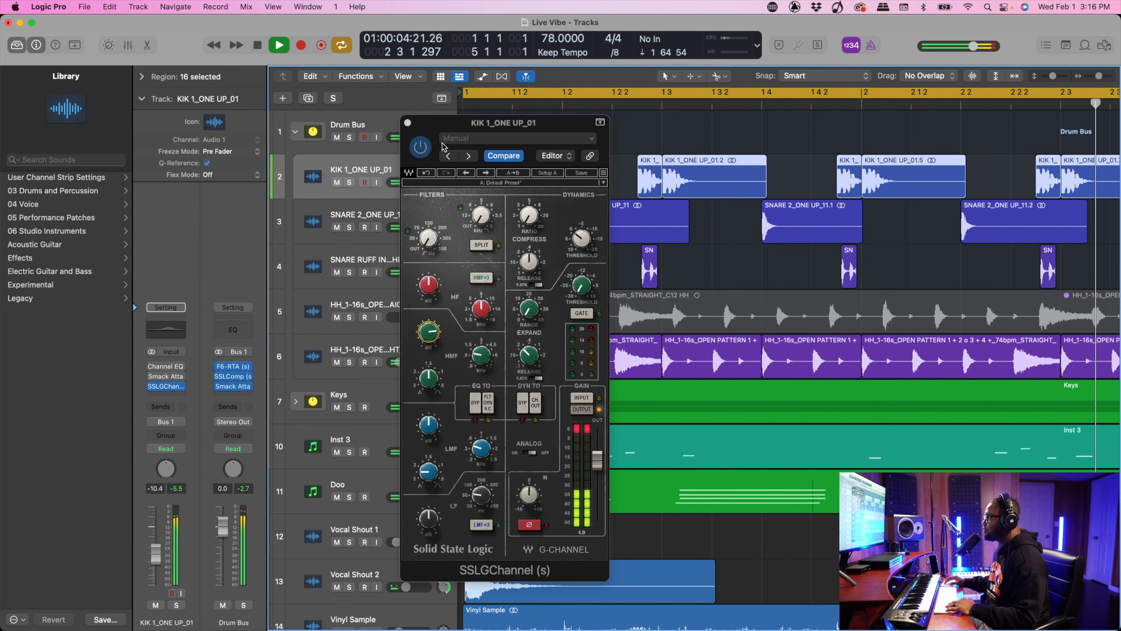
click(444, 121)
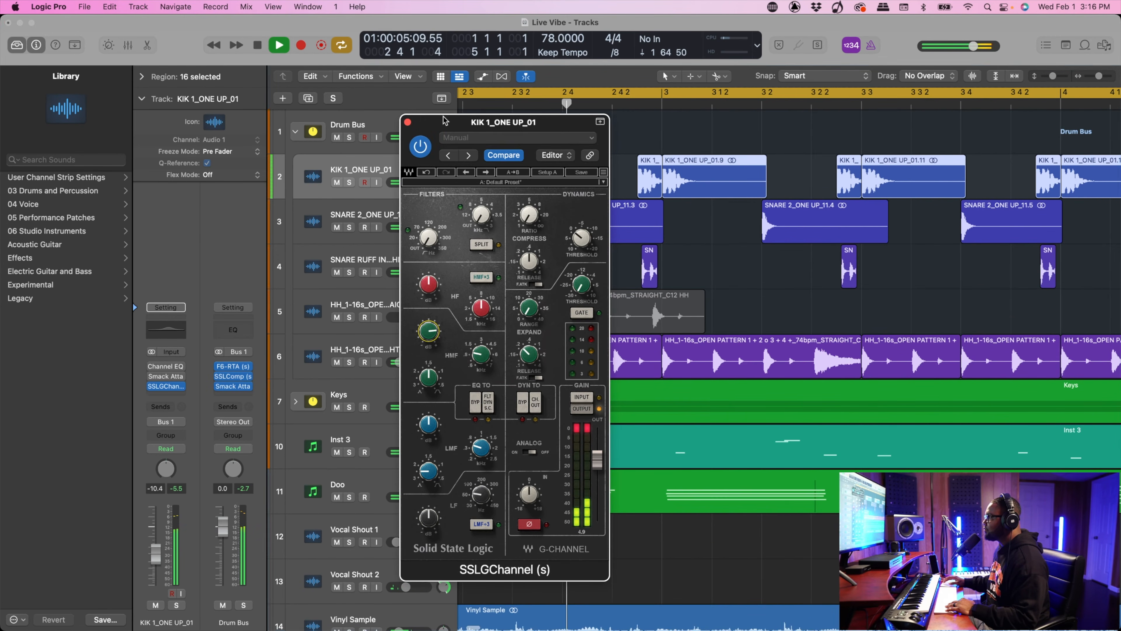
click(425, 149)
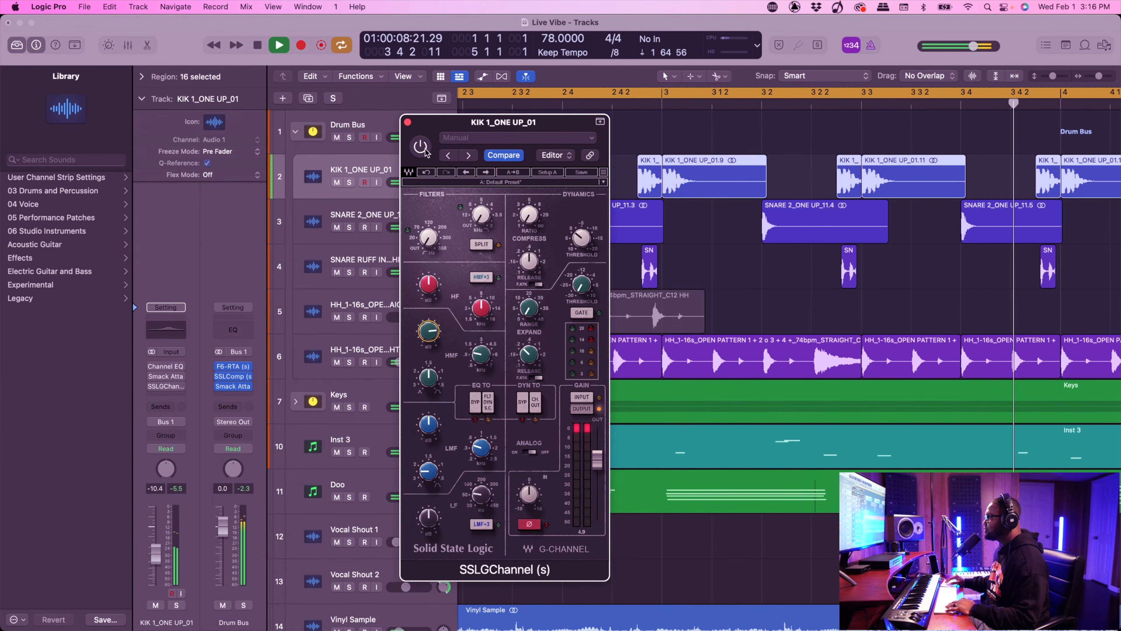
click(422, 147)
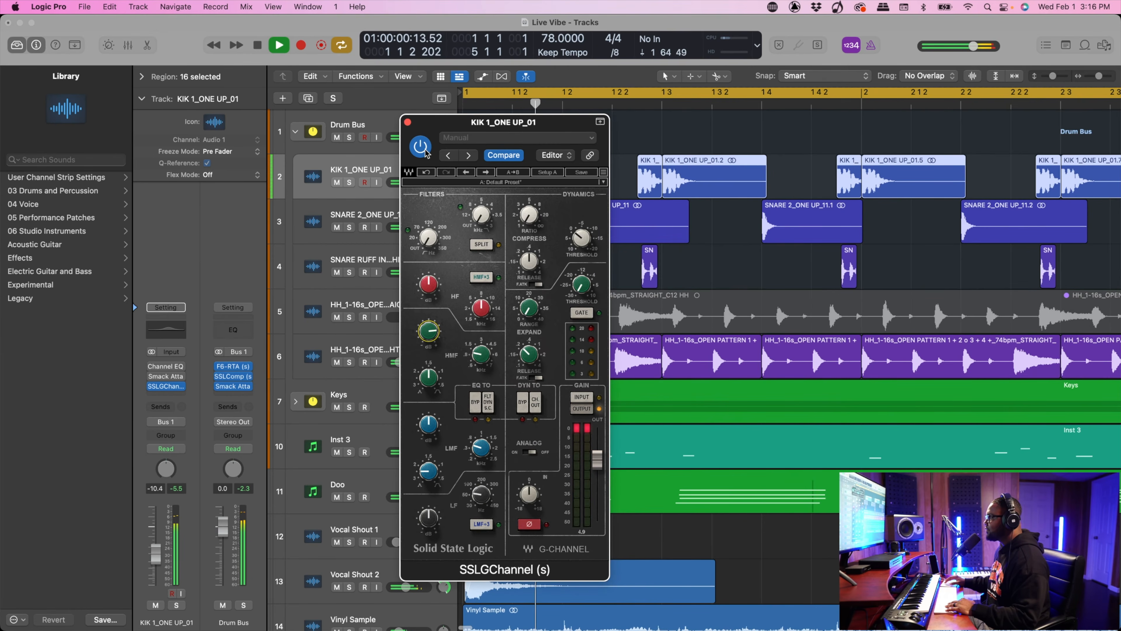
Close the kick's SSLGChannel and, on the Stereo Out C4, set the crossovers to 1104 mid and 4016 high, auditioning the third band solo
click(407, 123)
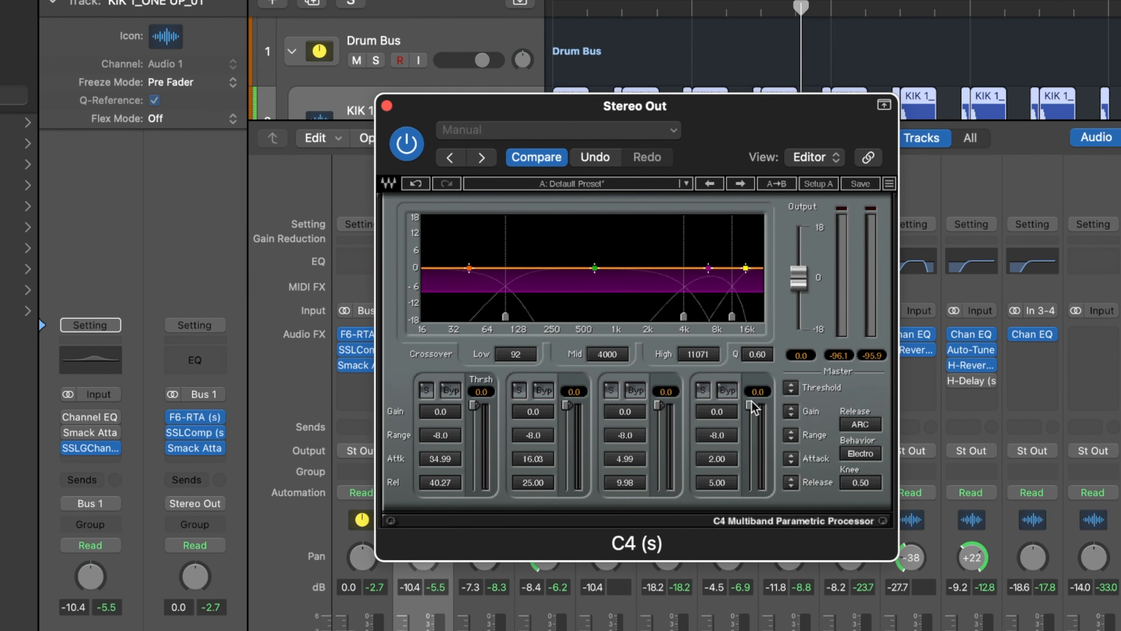
drag(684, 316, 606, 317)
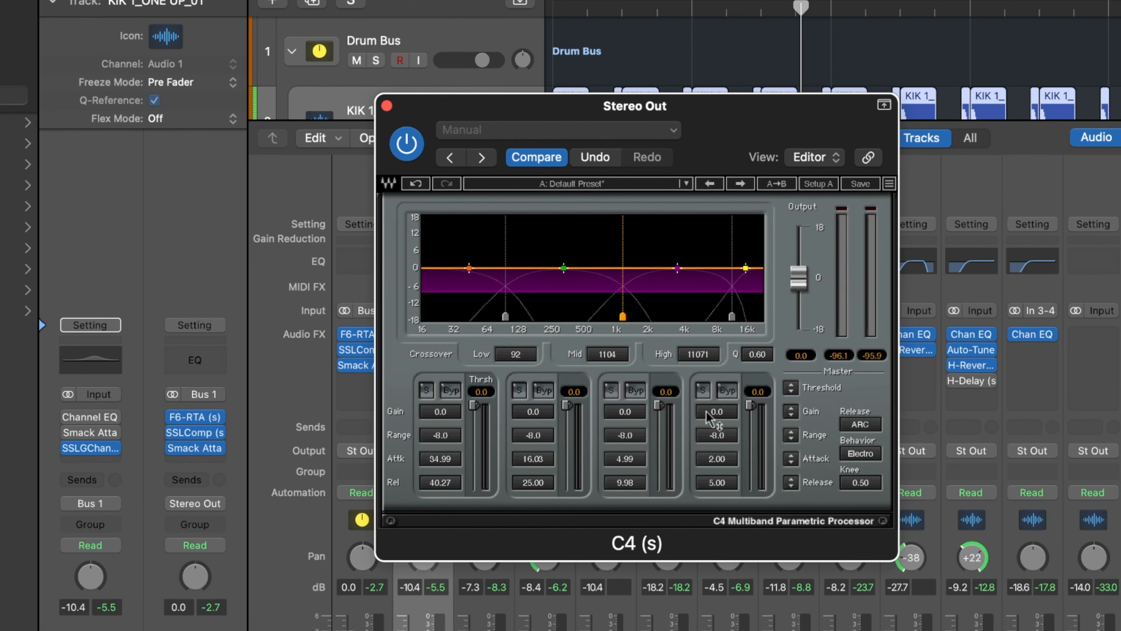
key(space)
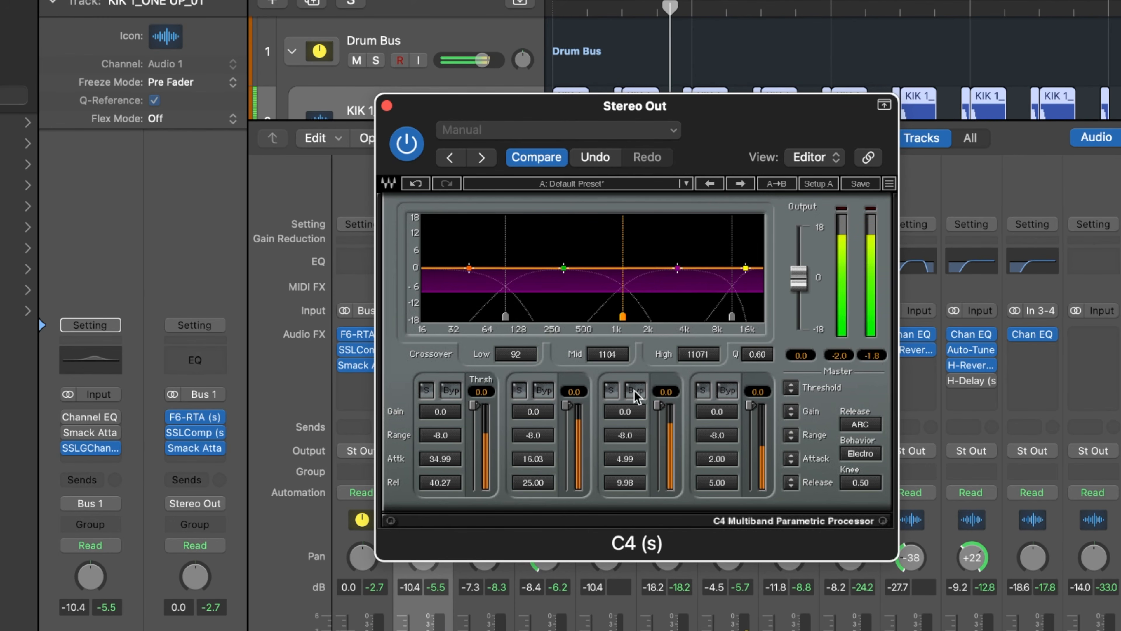
click(611, 389)
drag(732, 317, 636, 319)
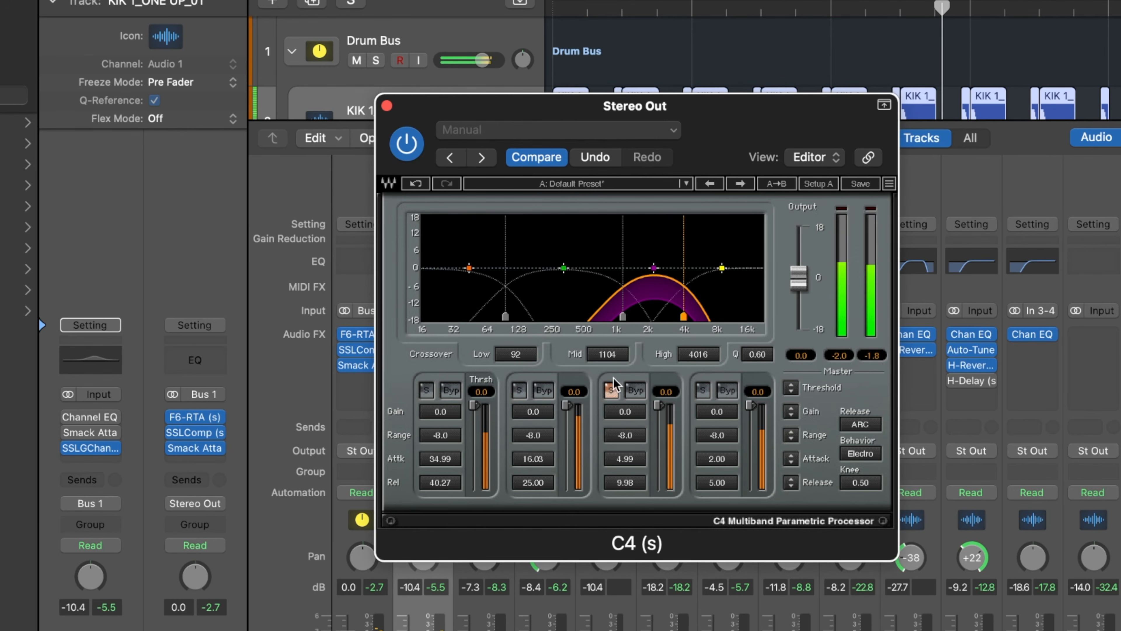
click(611, 390)
Solo the C4's second band, set the low crossover to 88 and unsolo the band
click(519, 390)
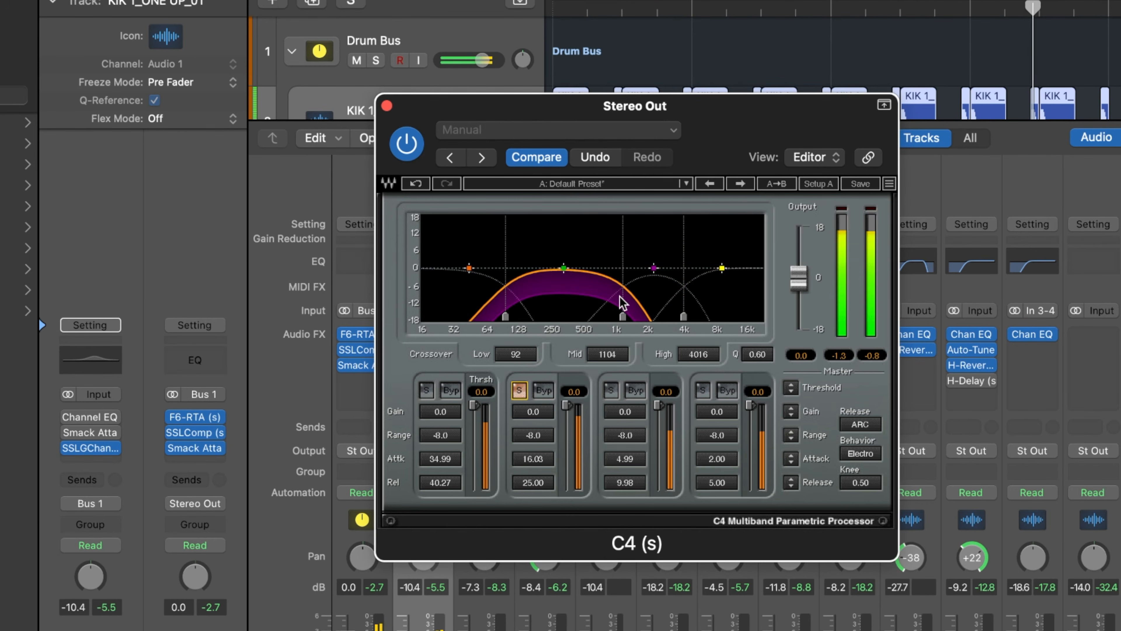
mouse_move(500, 319)
mouse_down()
mouse_move(534, 320)
mouse_move(484, 318)
mouse_move(503, 322)
mouse_up()
click(521, 390)
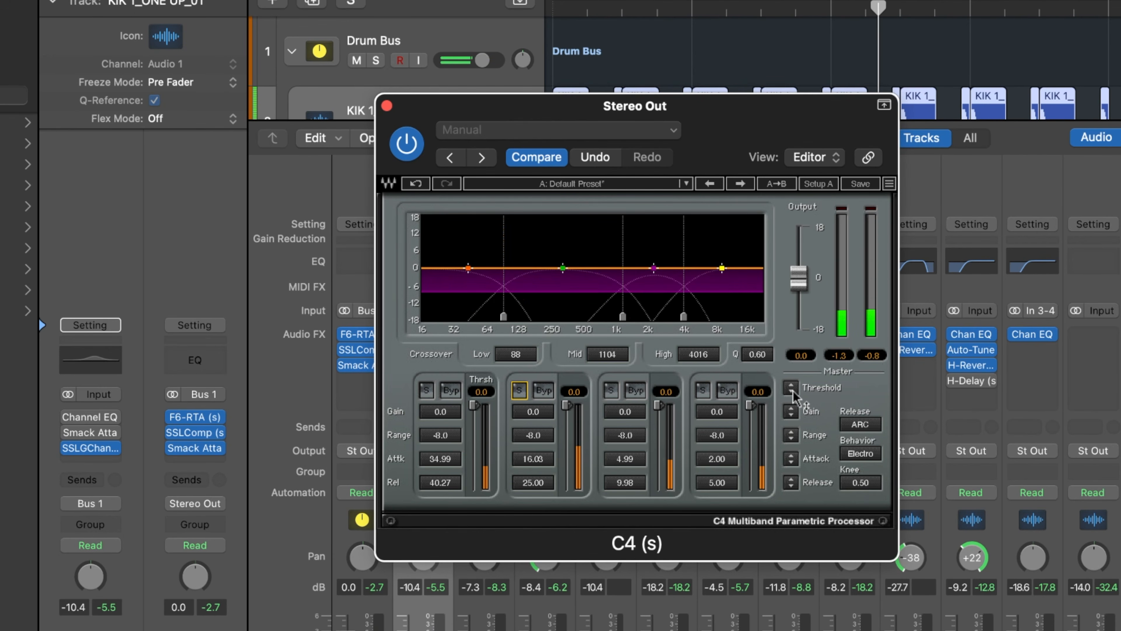
Lower the threshold of all C4 bands to -19.9 and raise the gain to 1.8 on the third band and 1.4 on the second
drag(793, 391, 771, 502)
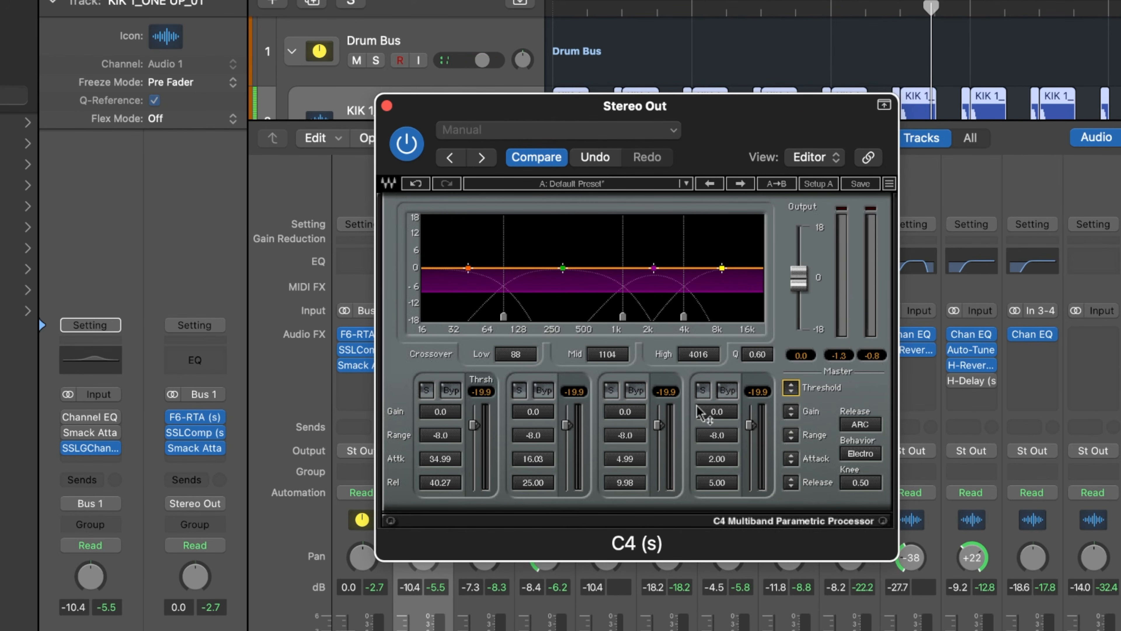
drag(627, 416, 608, 363)
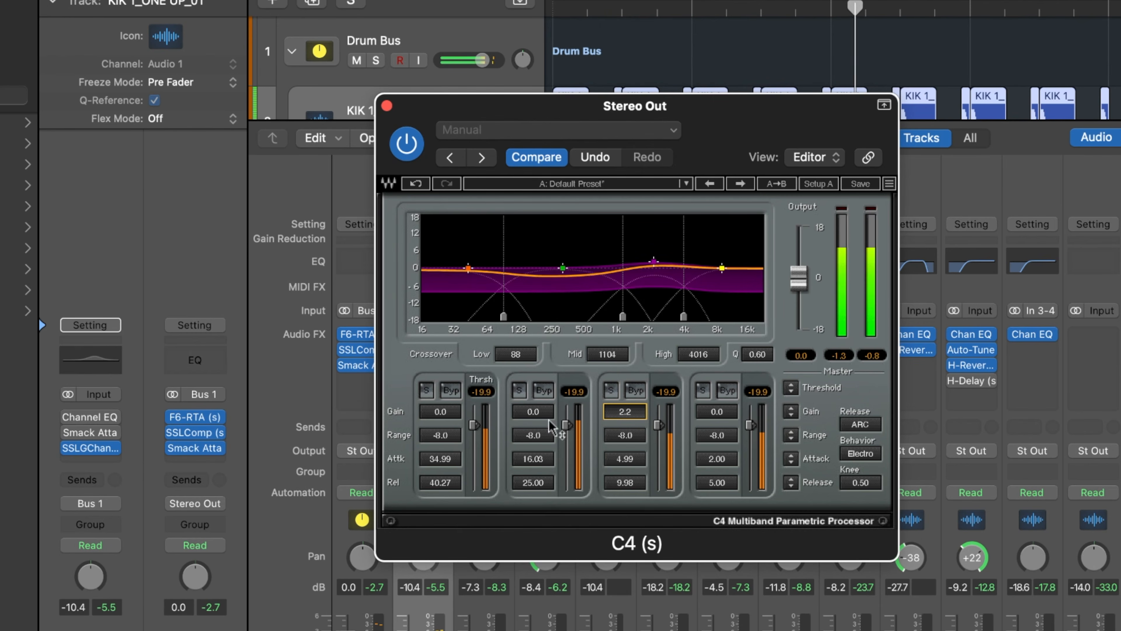
drag(620, 419, 620, 435)
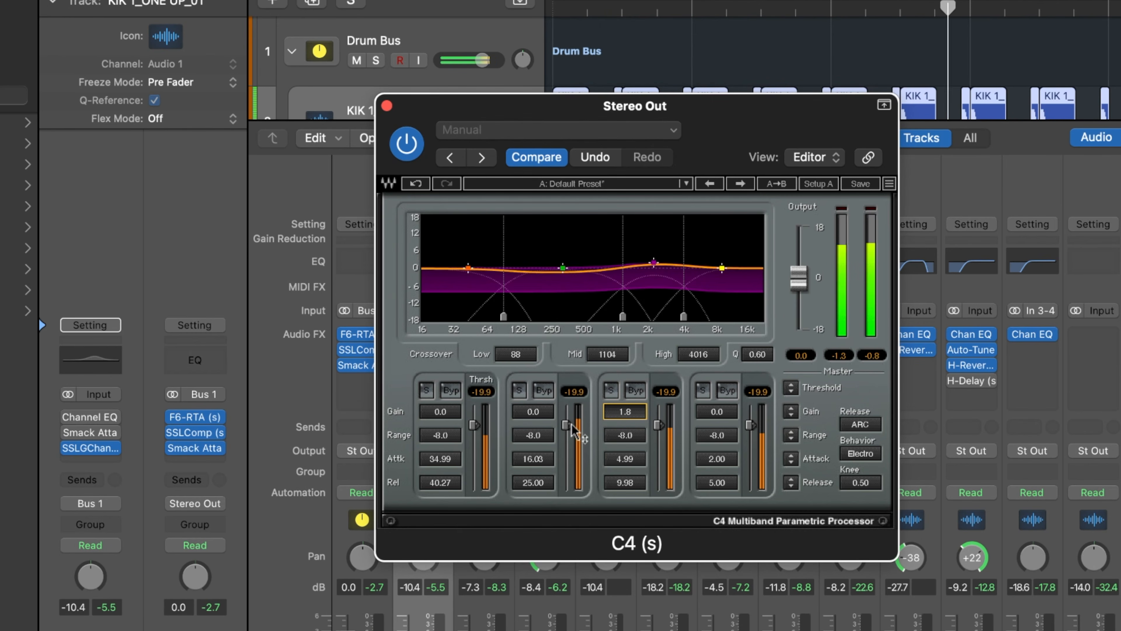
click(536, 410)
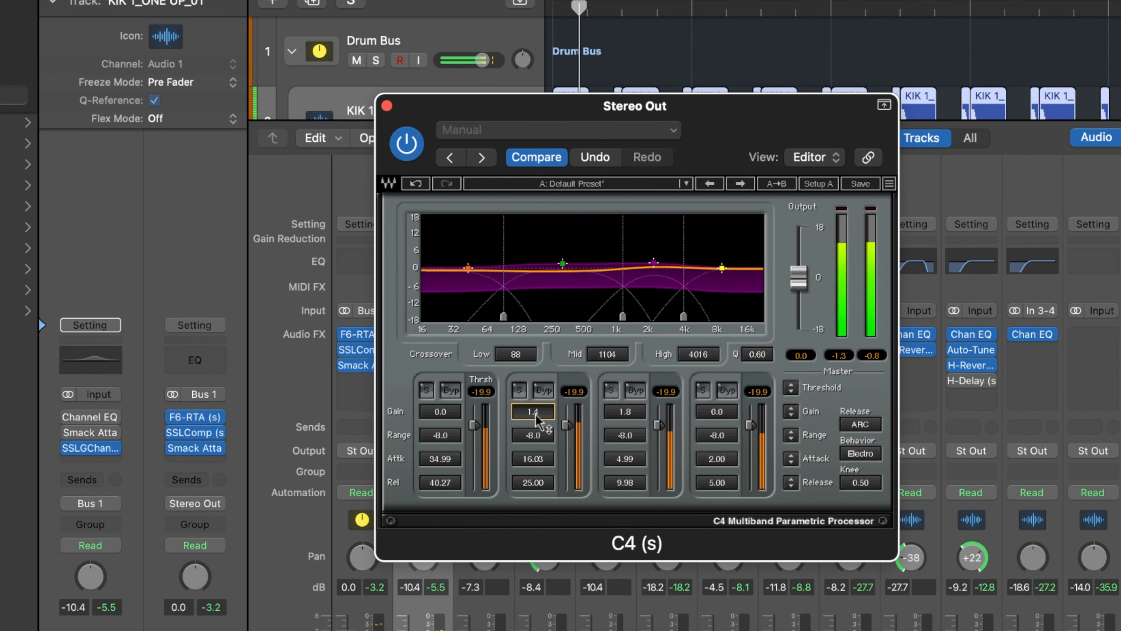
drag(536, 419, 536, 416)
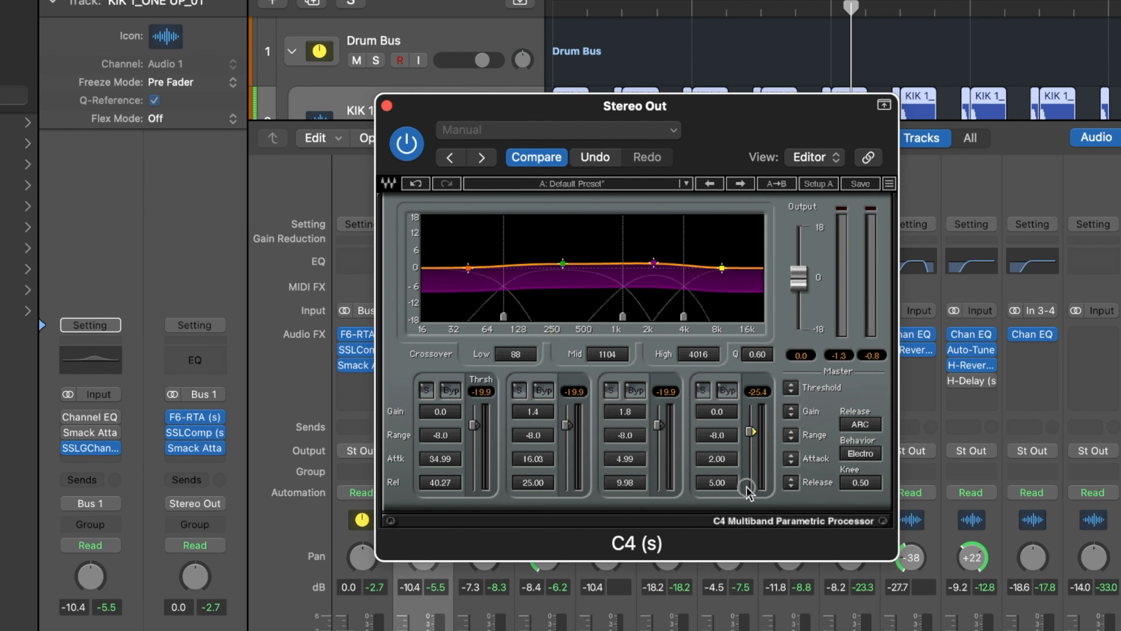
Set the C4's fourth band to a -25.9 threshold and 3.2 gain during playback, and compare the mix with the plug-in bypassed and active
key(space)
drag(751, 431, 754, 477)
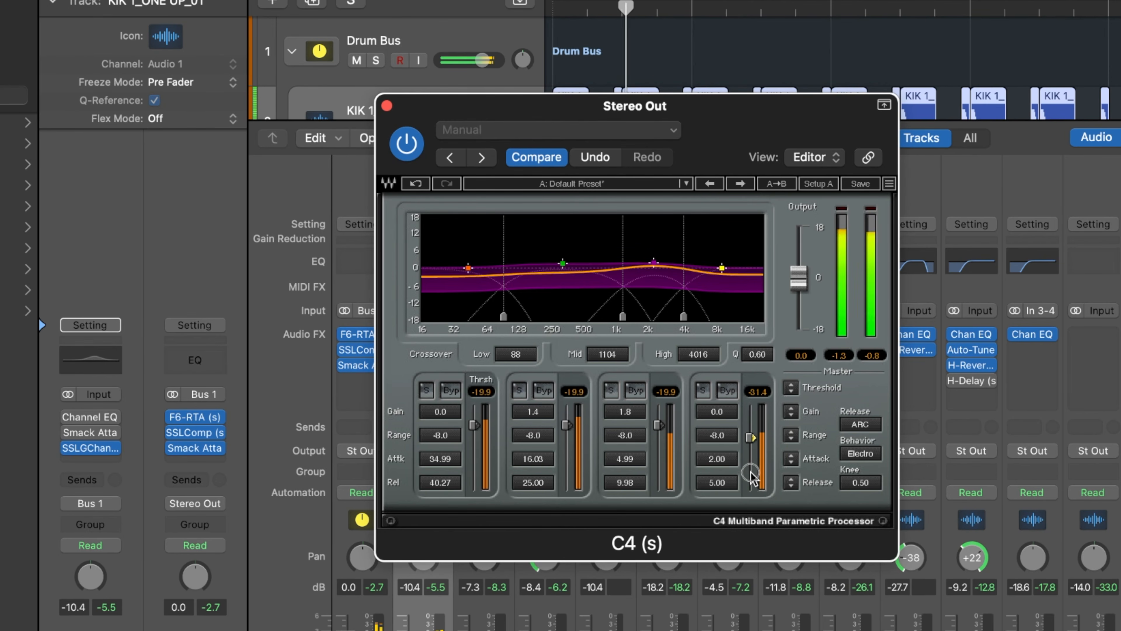
drag(751, 437, 717, 380)
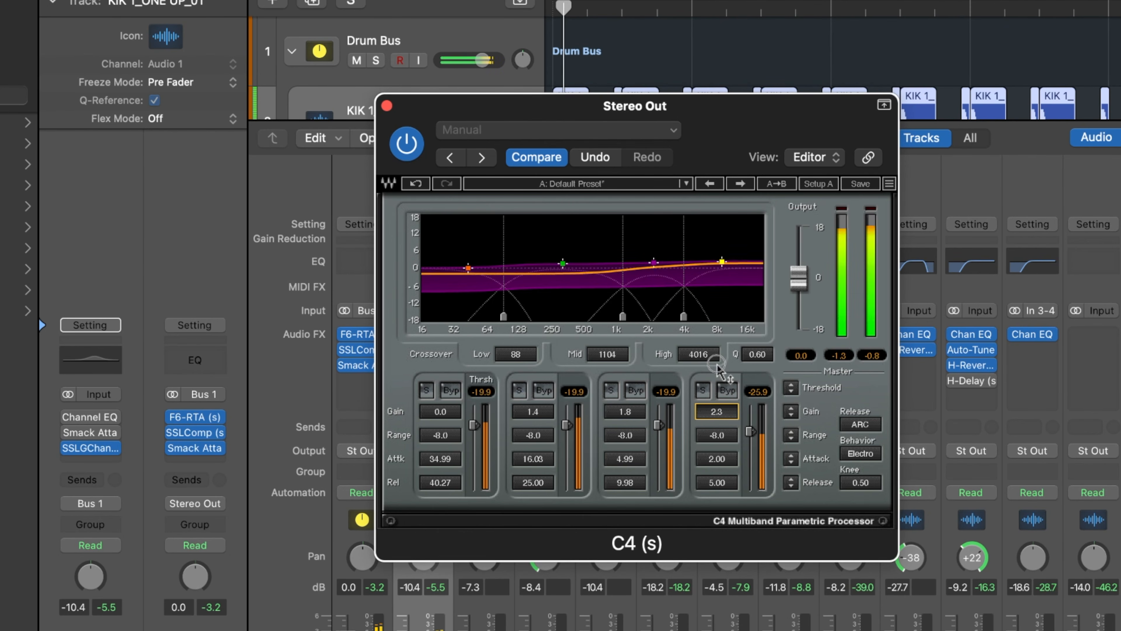
drag(717, 371, 705, 348)
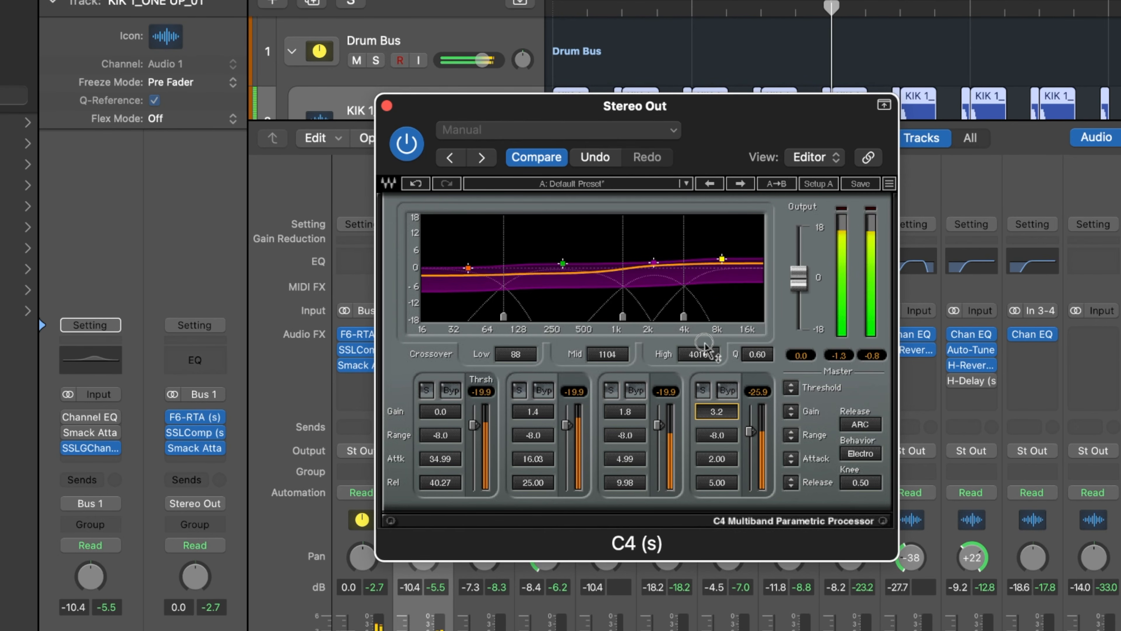
click(404, 147)
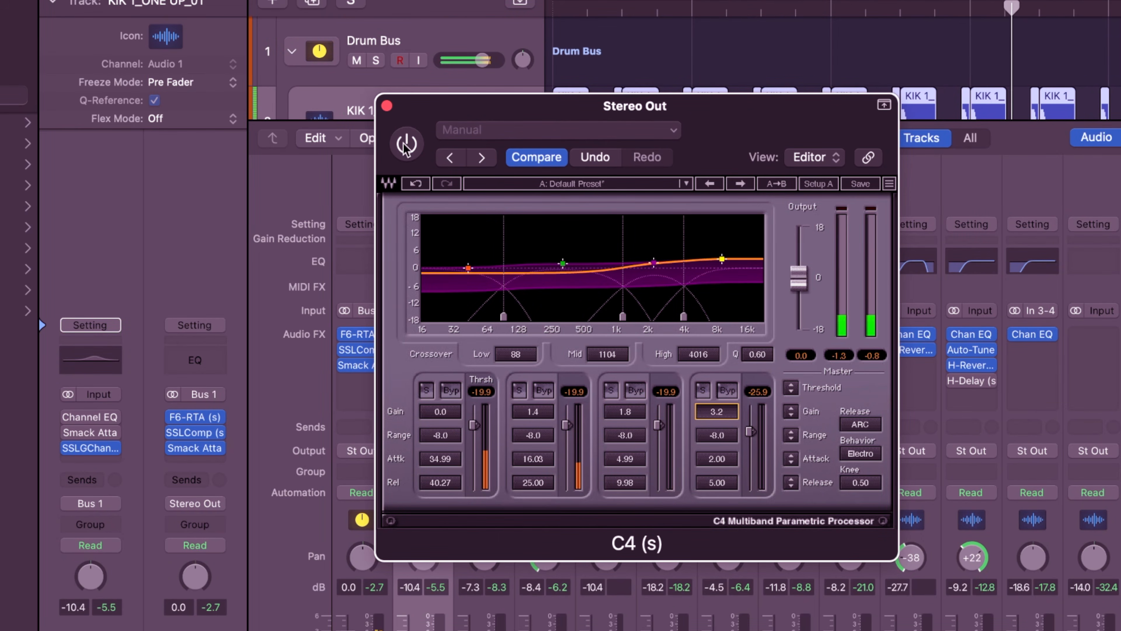
click(403, 146)
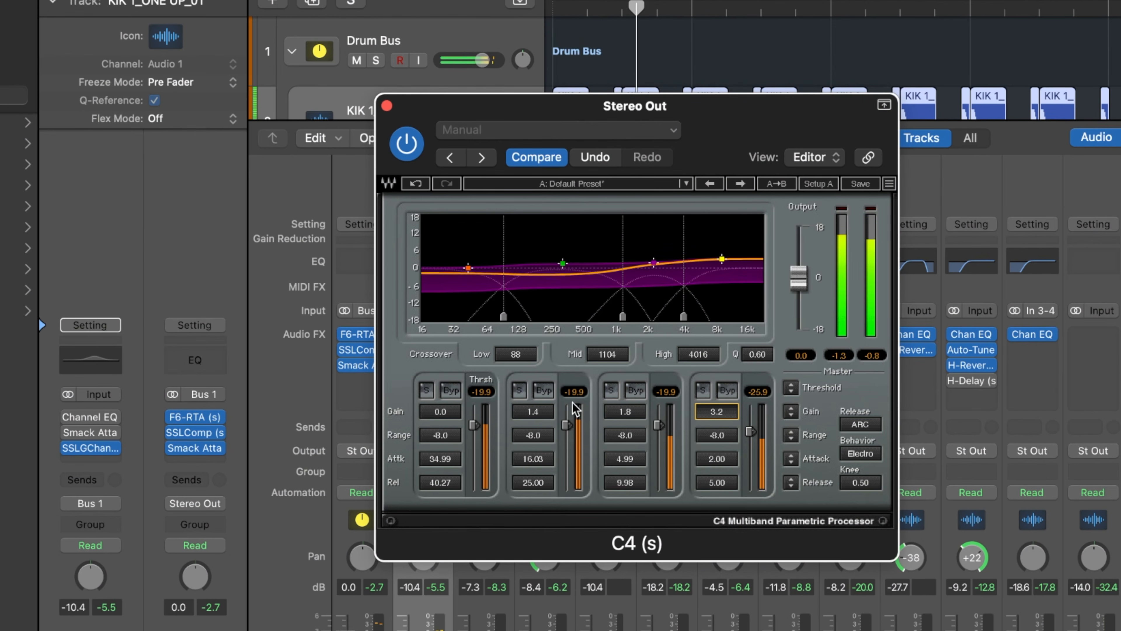
Set the C4's mid crossover to 817 and the lowest band's threshold to -20.0
mouse_move(624, 322)
mouse_down()
mouse_move(580, 318)
mouse_move(611, 322)
mouse_up()
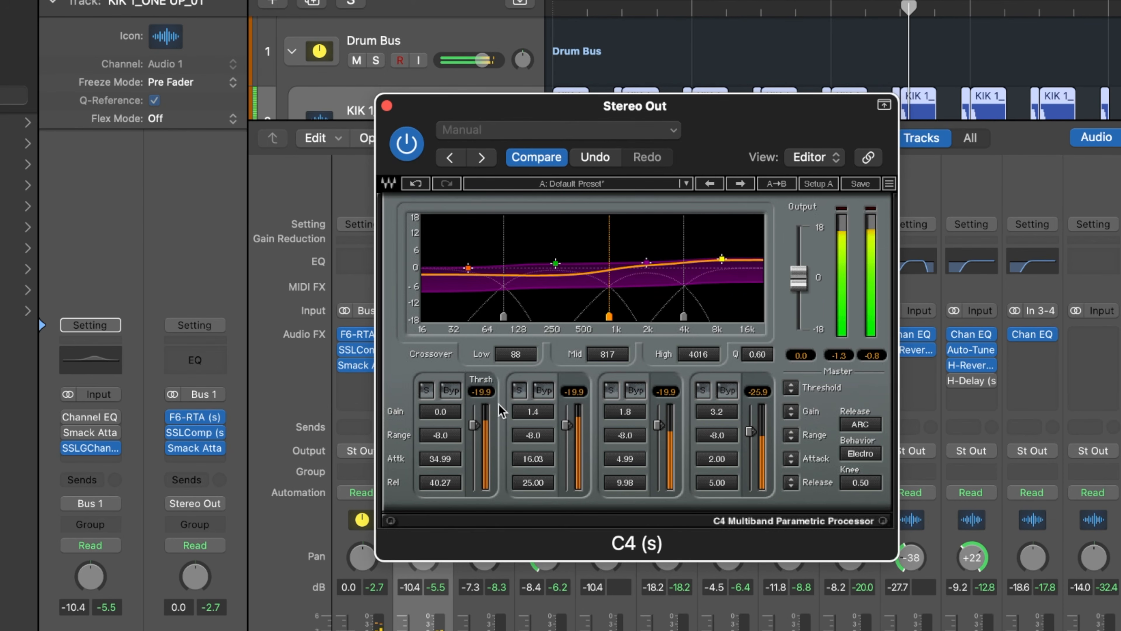
click(472, 426)
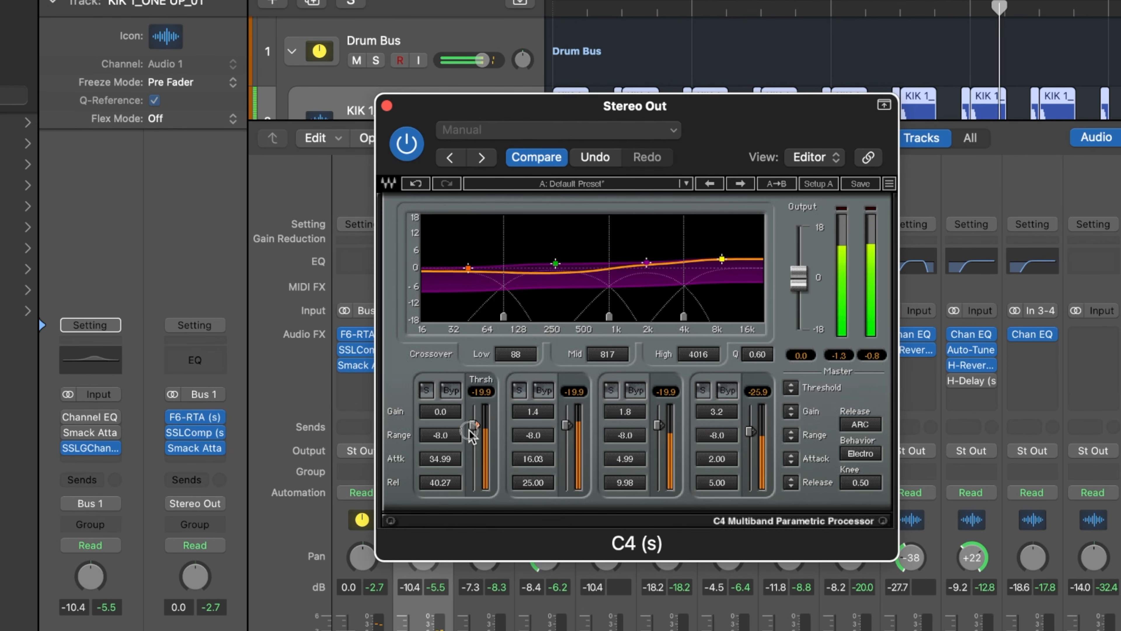
drag(469, 430, 470, 430)
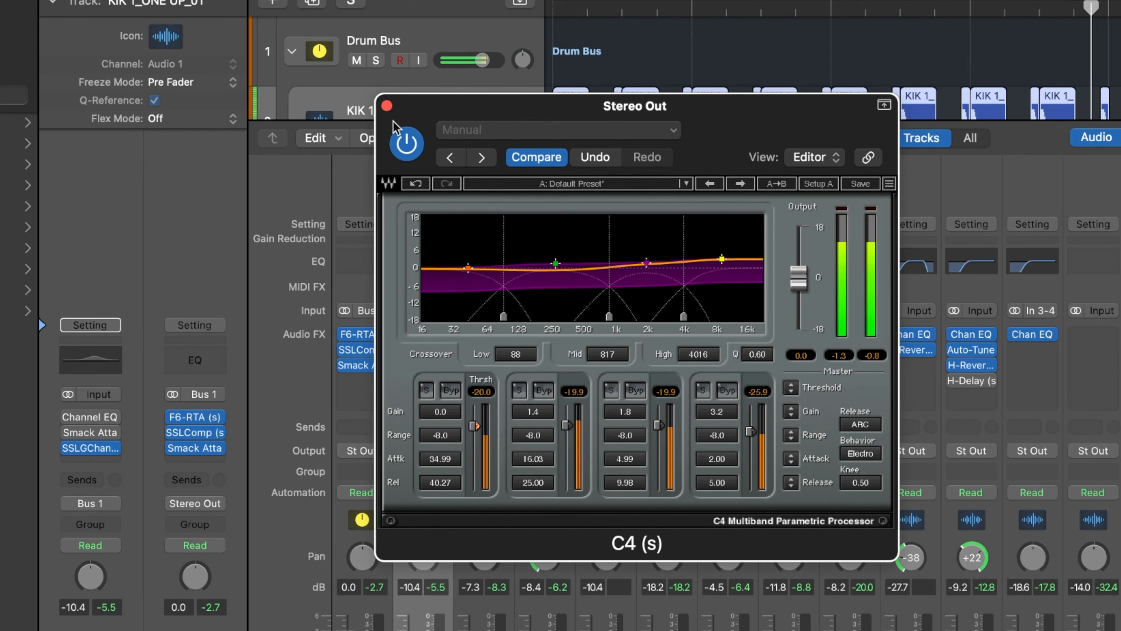